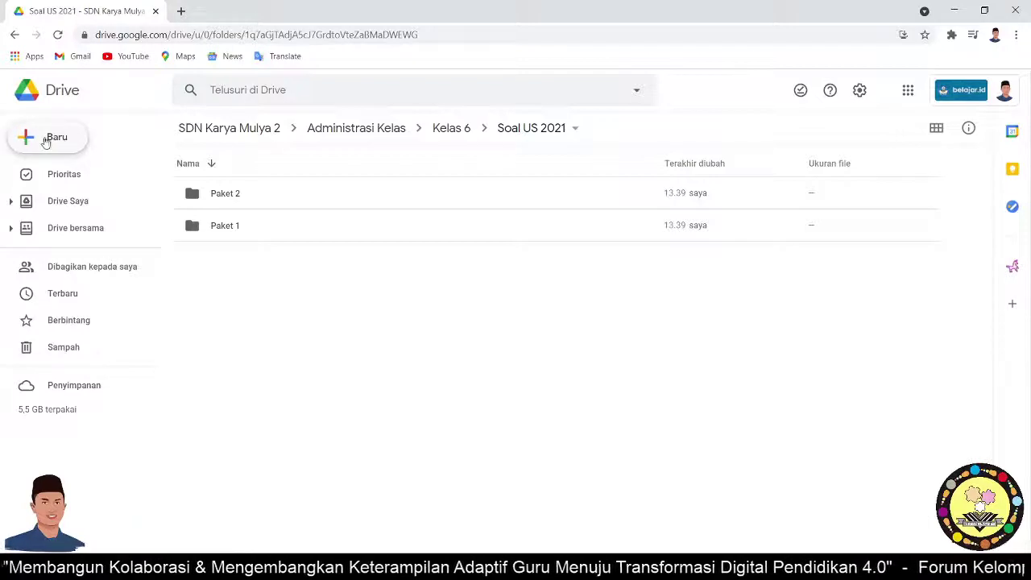
Create a new Google Sites site from the Soal US 2021 folder in Drive.
{"action": "left_click", "coordinate": [48, 141]}
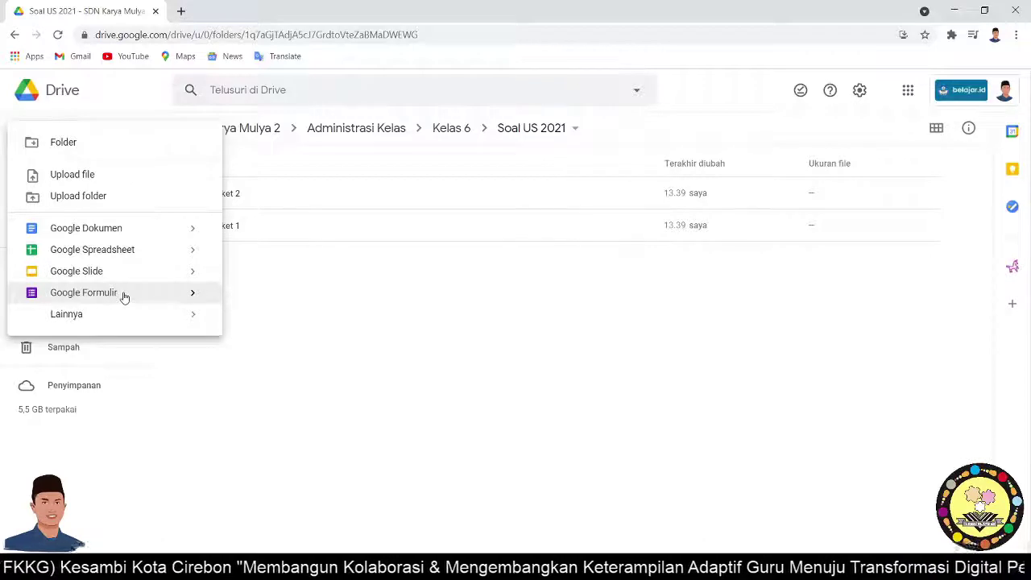
{"action": "left_click", "coordinate": [135, 321]}
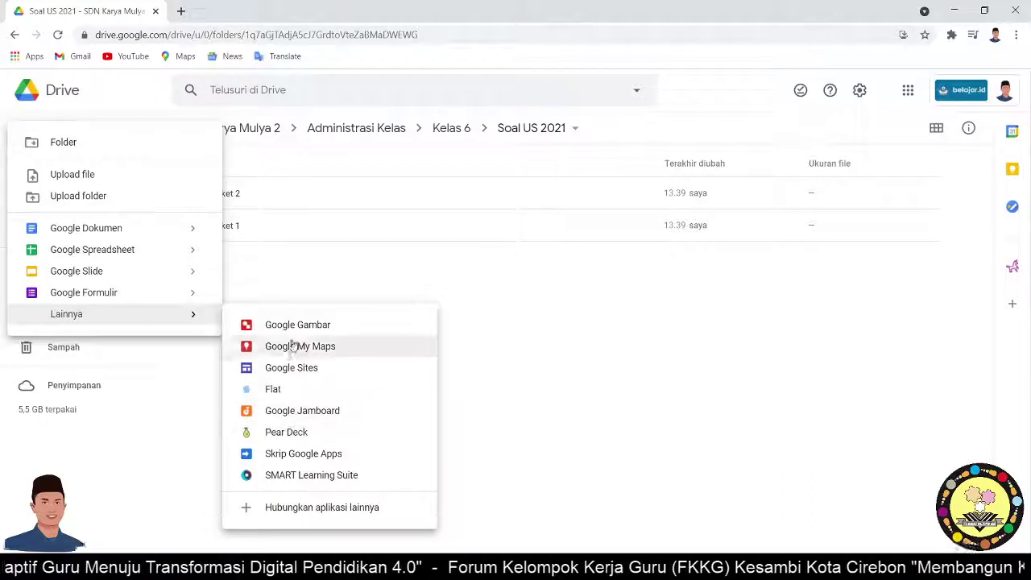
{"action": "left_click", "coordinate": [333, 374]}
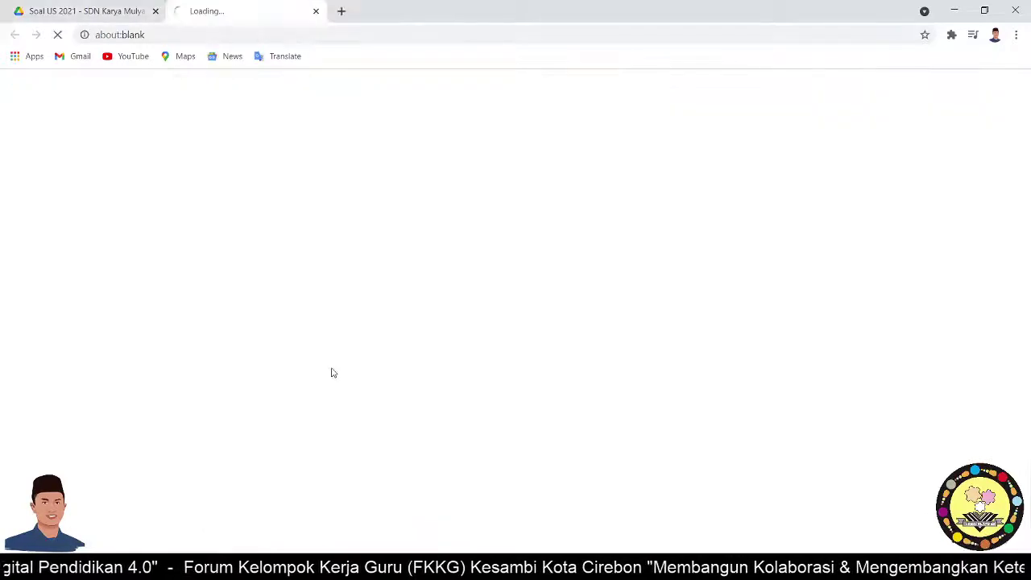
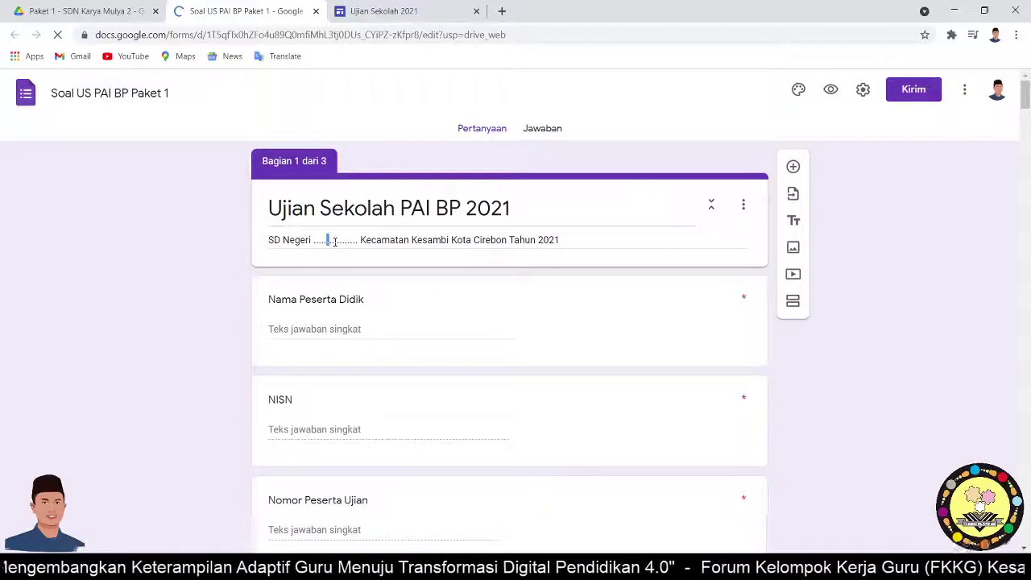
Replace the dotted placeholder after "SD Negeri" in the PAI BP form's description with "Karyamulya 2".
{"action": "double_click", "coordinate": [335, 241]}
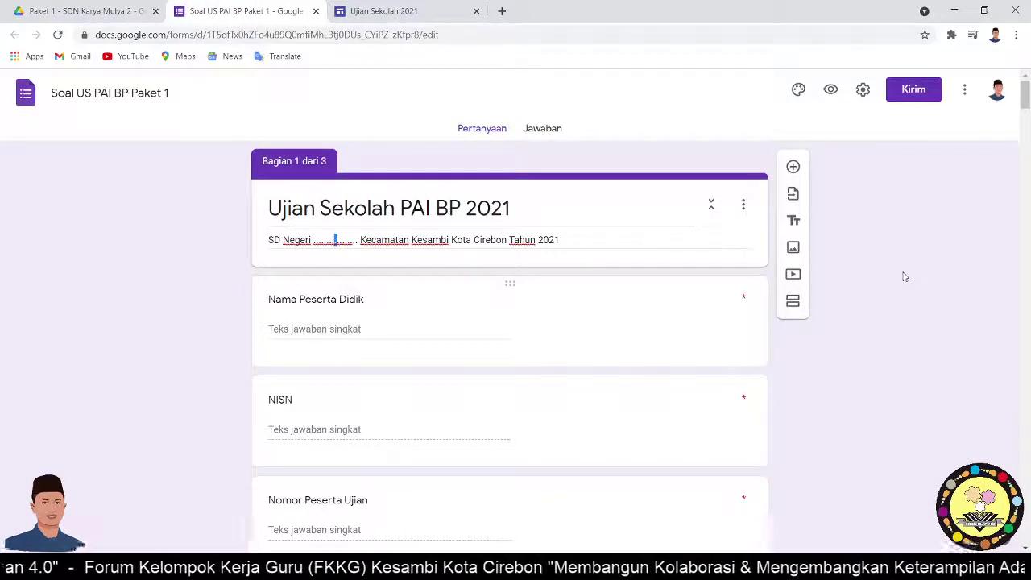
{"action": "left_click", "coordinate": [328, 240]}
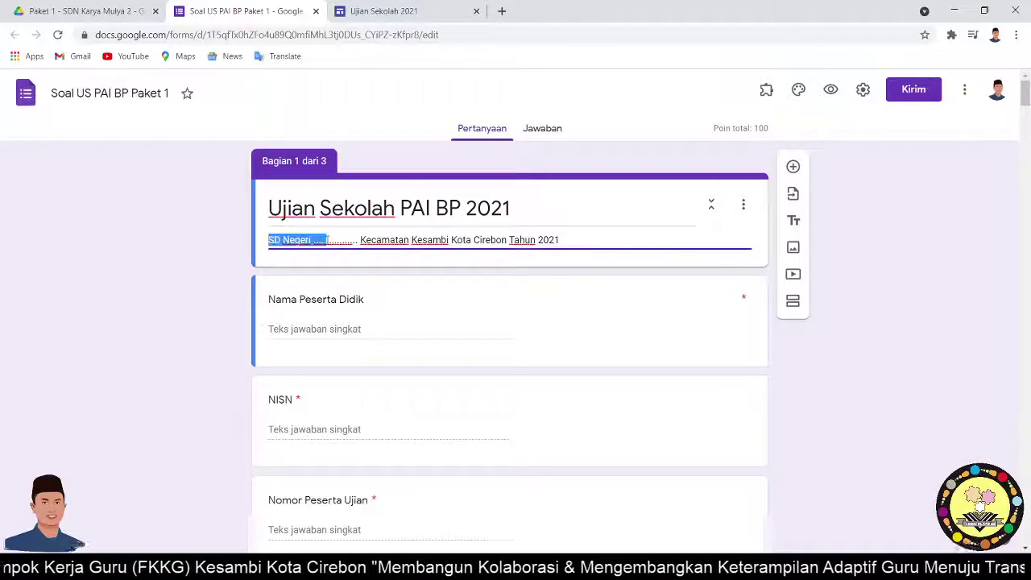
{"action": "double_click", "coordinate": [328, 240]}
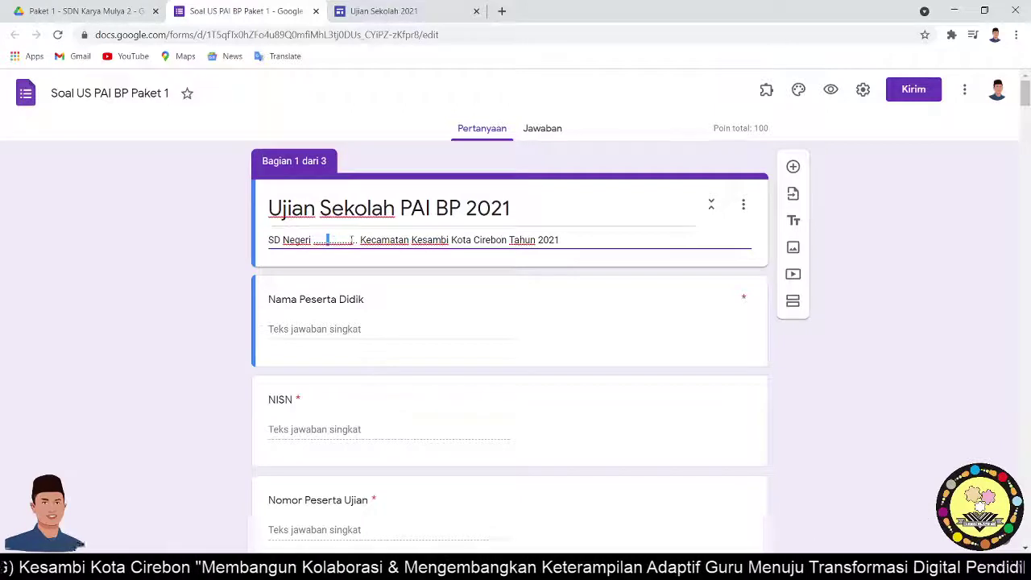
{"action": "left_click_drag", "start_coordinate": [352, 240], "coordinate": [360, 240]}
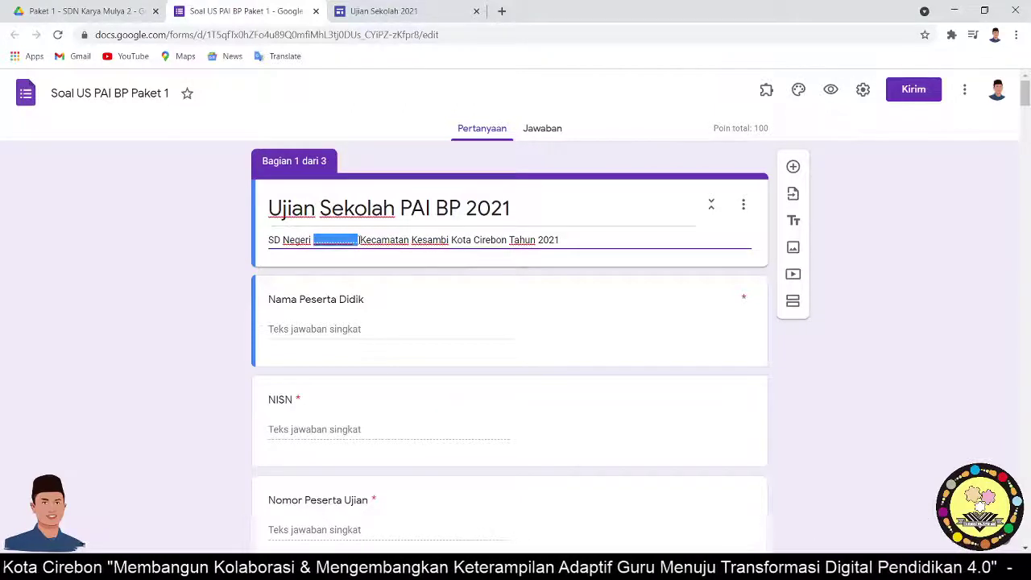
{"action": "type", "text": "Karyamul"}
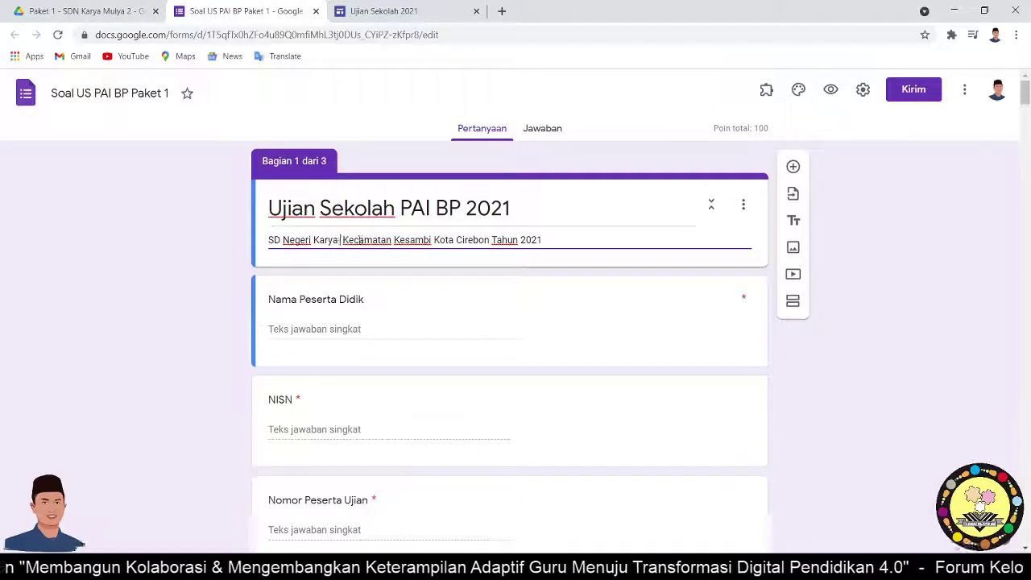
{"action": "type", "text": "ya 2"}
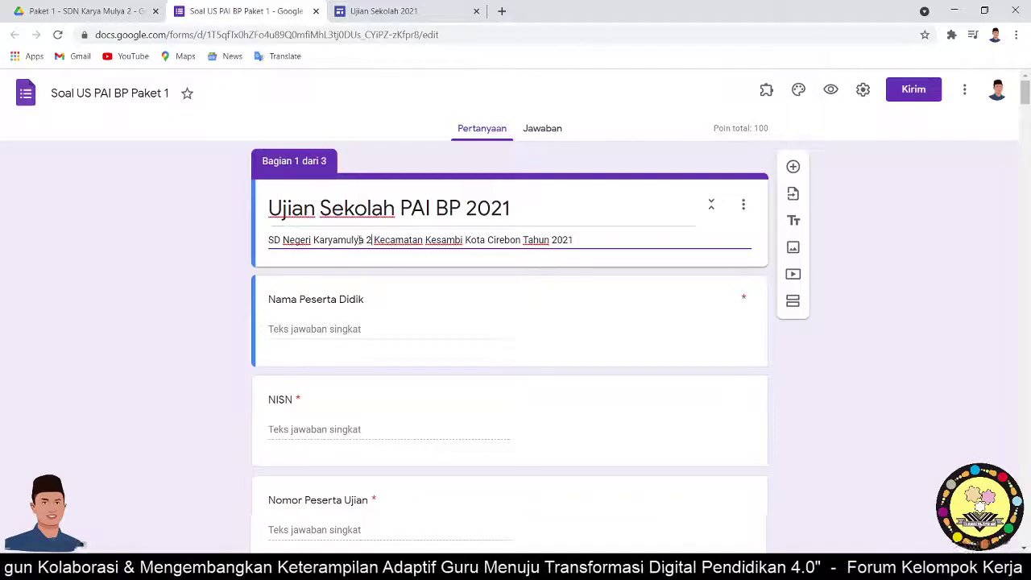
{"action": "left_click", "coordinate": [874, 232]}
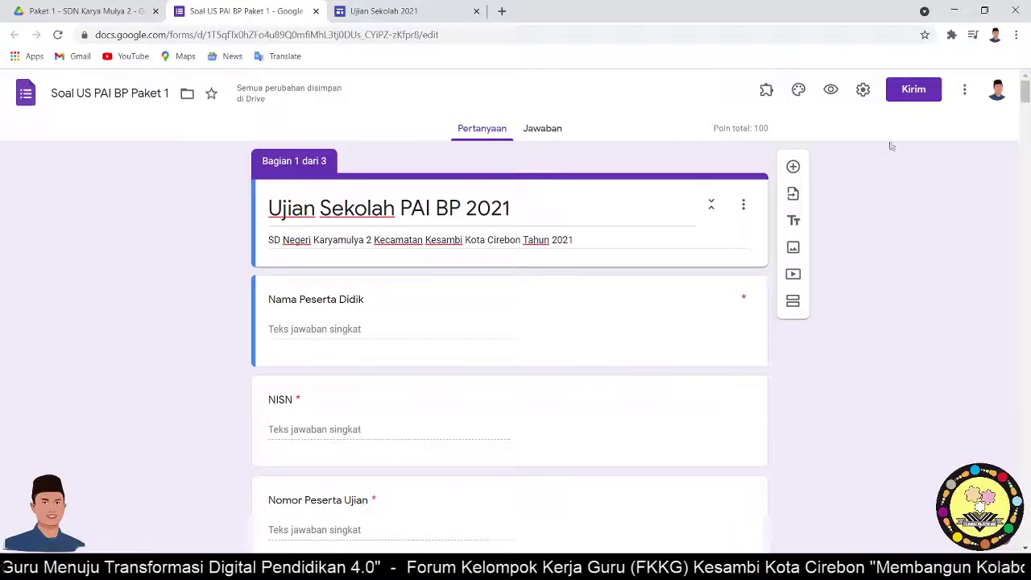
Copy the full-length sharing link of the Soal US PAI BP Paket 1 form.
{"action": "left_click", "coordinate": [913, 93]}
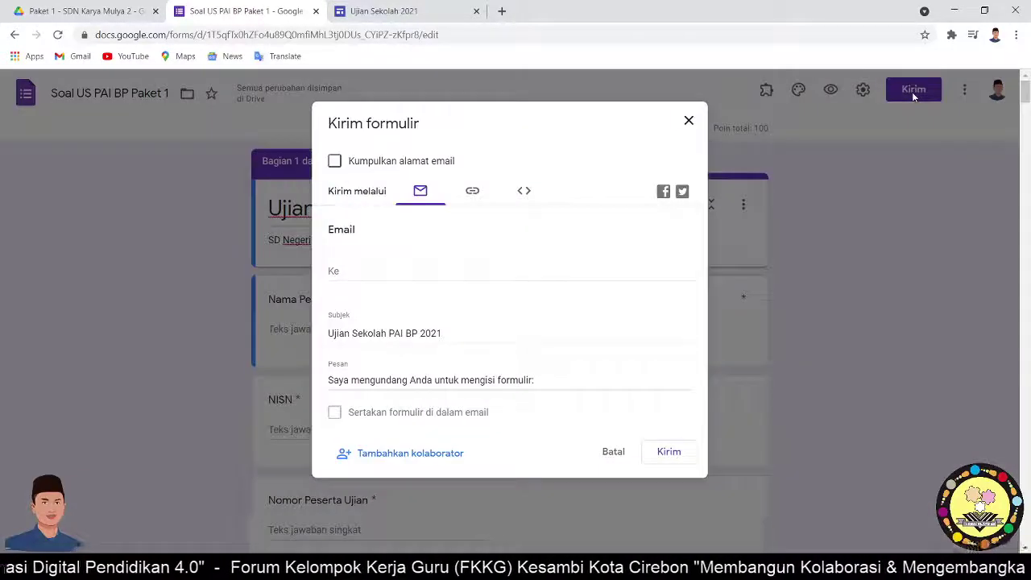
{"action": "left_click", "coordinate": [473, 192]}
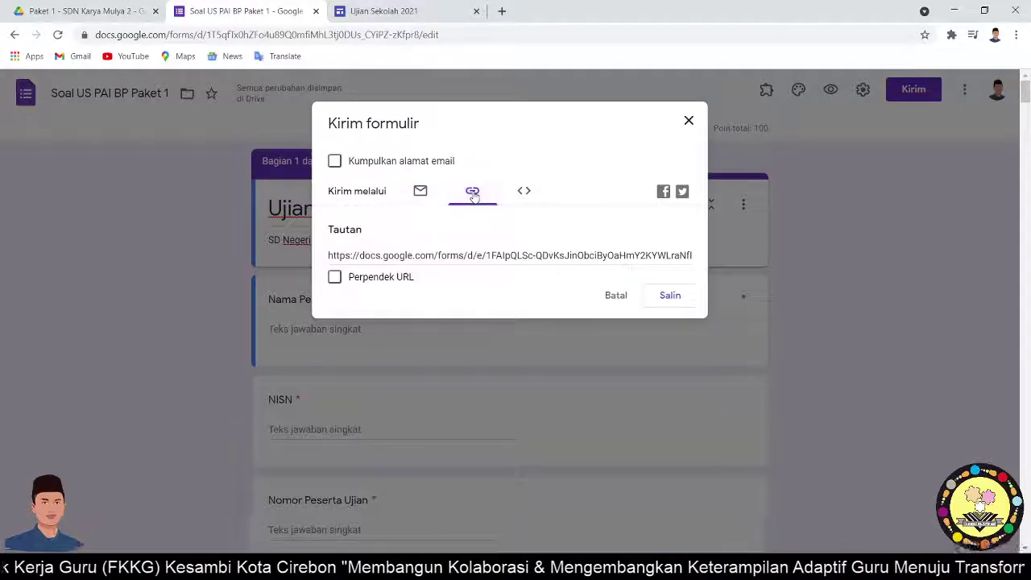
{"action": "left_click", "coordinate": [668, 297]}
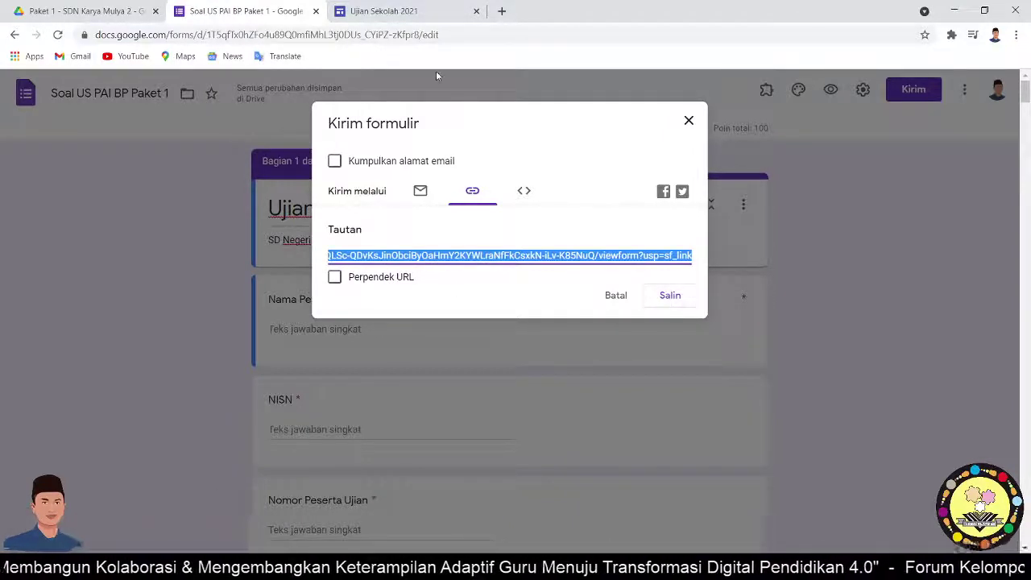
On the Ujian Sekolah 2021 site, insert a button named "PAI BP" with the copied form link and widen it.
{"action": "left_click", "coordinate": [397, 13]}
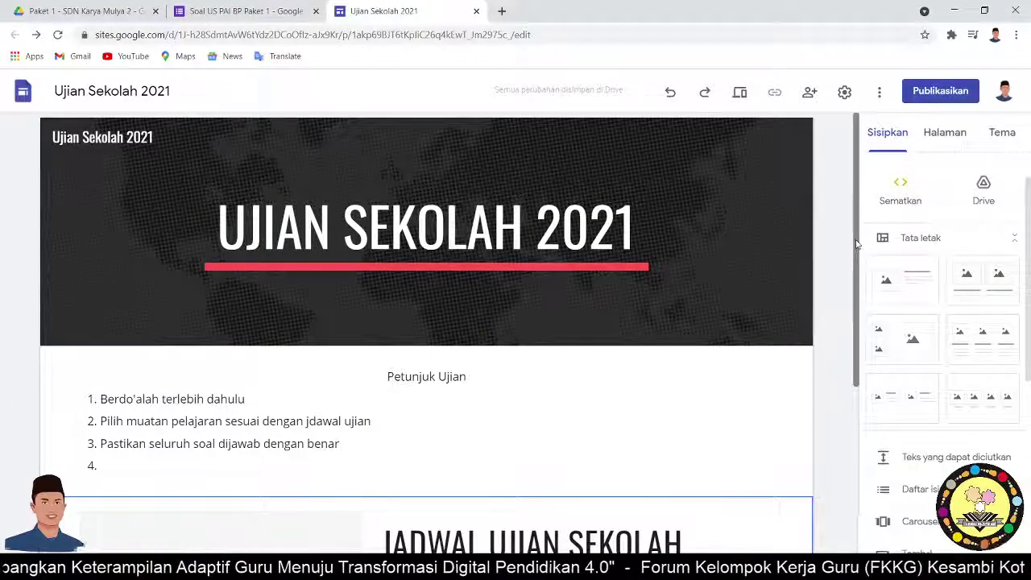
{"action": "left_click_drag", "start_coordinate": [858, 243], "coordinate": [852, 435]}
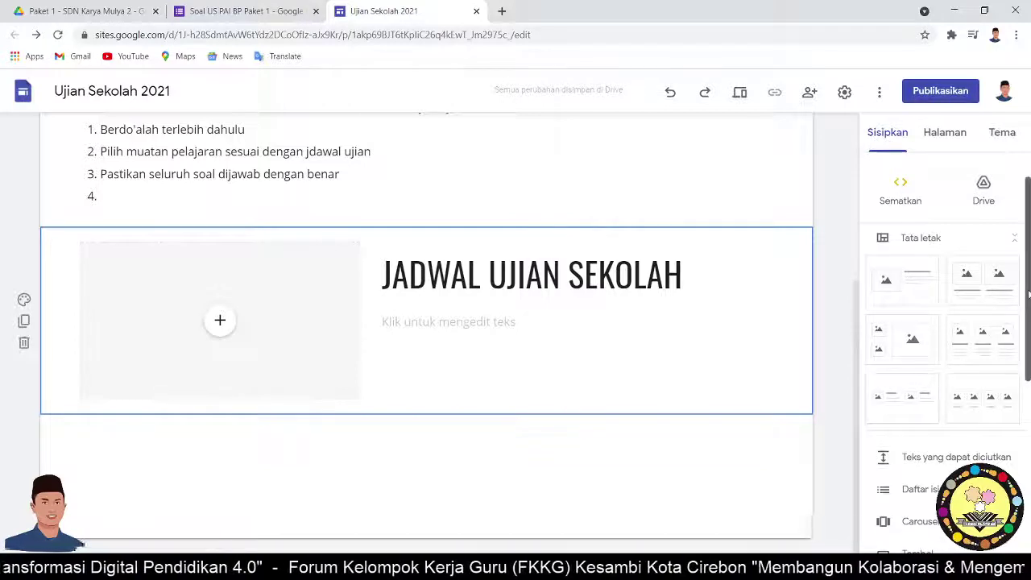
{"action": "scroll", "coordinate": [1007, 306], "scroll_direction": "down", "scroll_amount": 3}
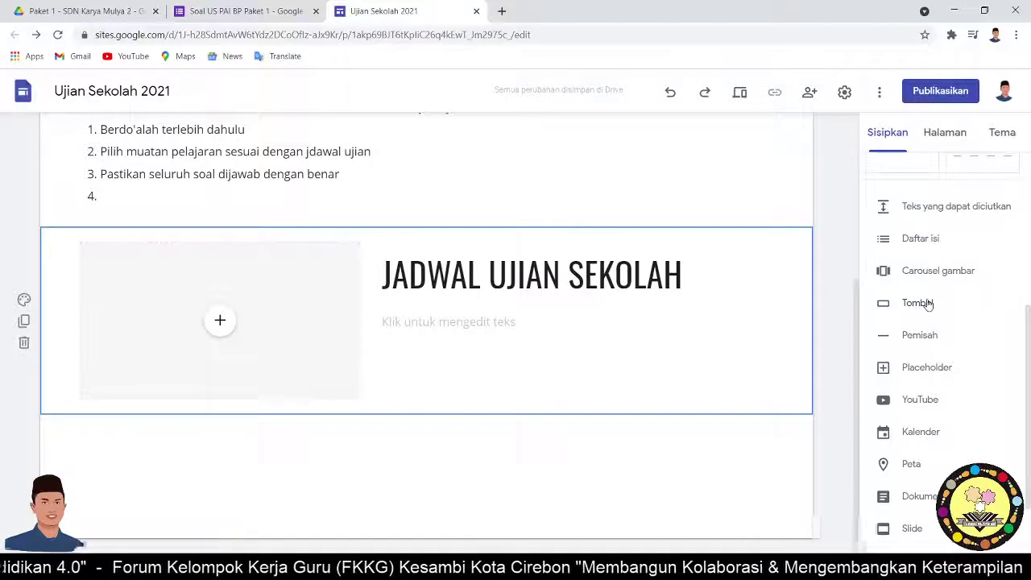
{"action": "left_click", "coordinate": [917, 304]}
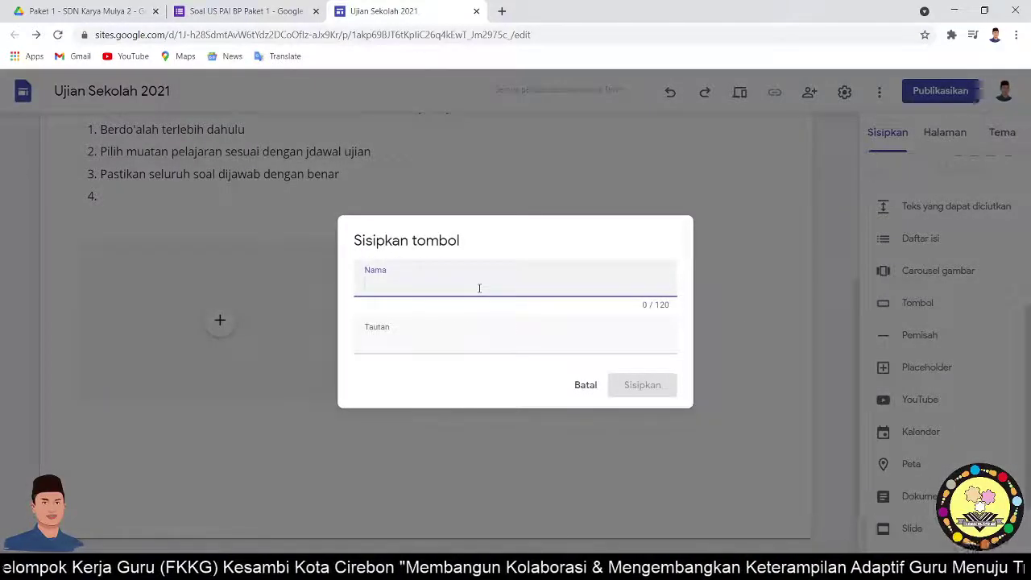
{"action": "type", "text": "PAI "}
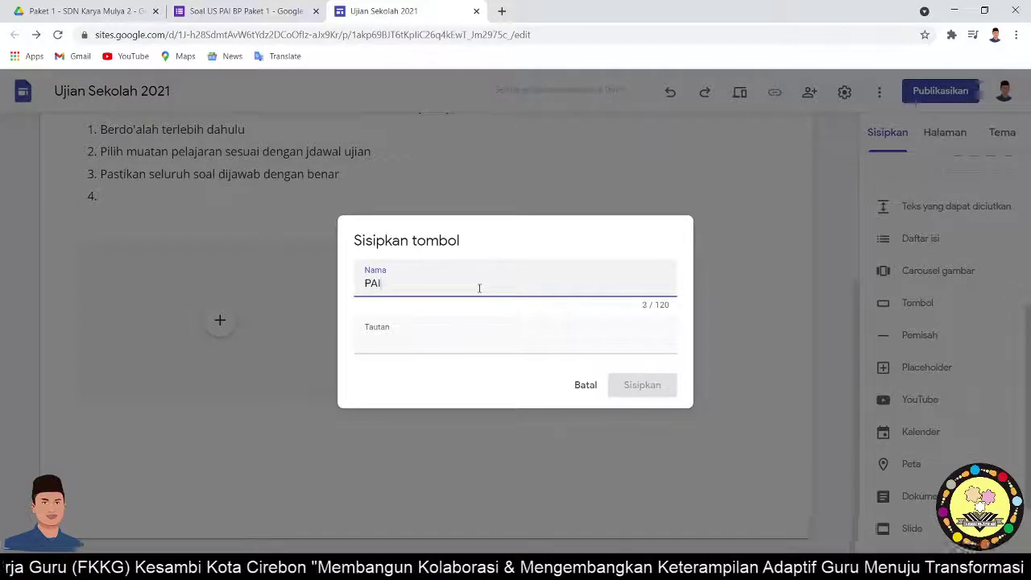
{"action": "type", "text": "BP"}
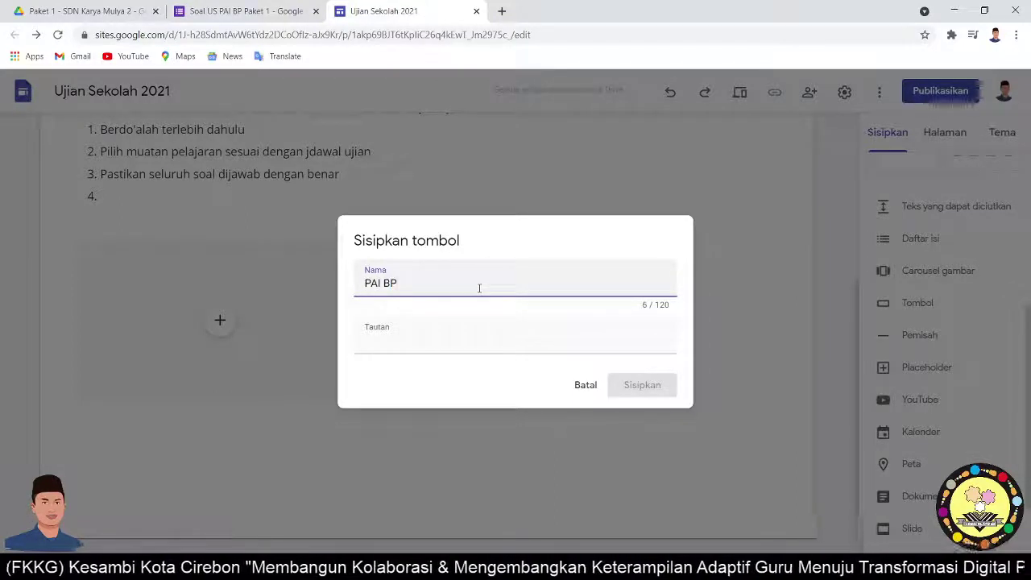
{"action": "left_click", "coordinate": [394, 344]}
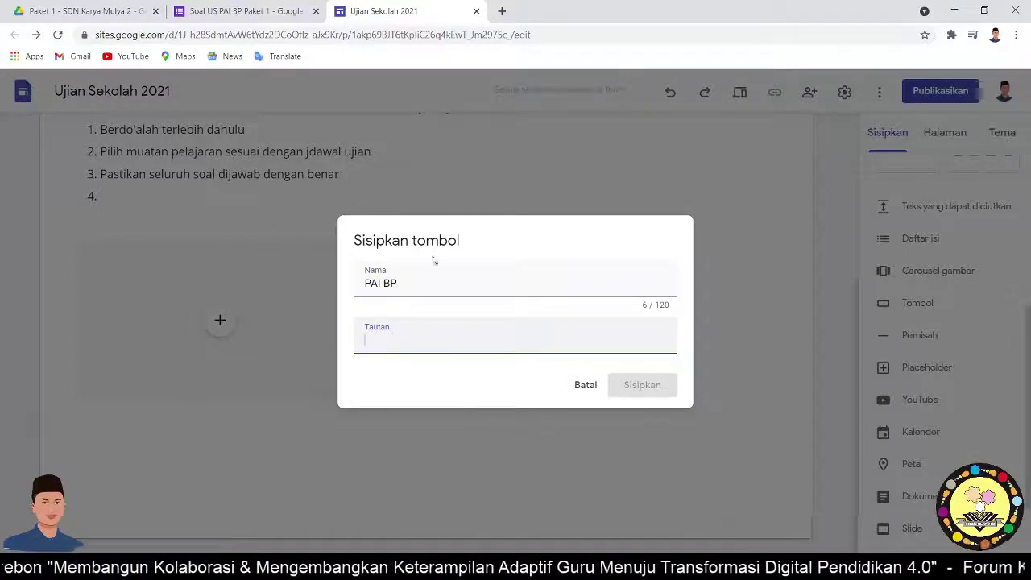
{"action": "key", "text": "ctrl+v"}
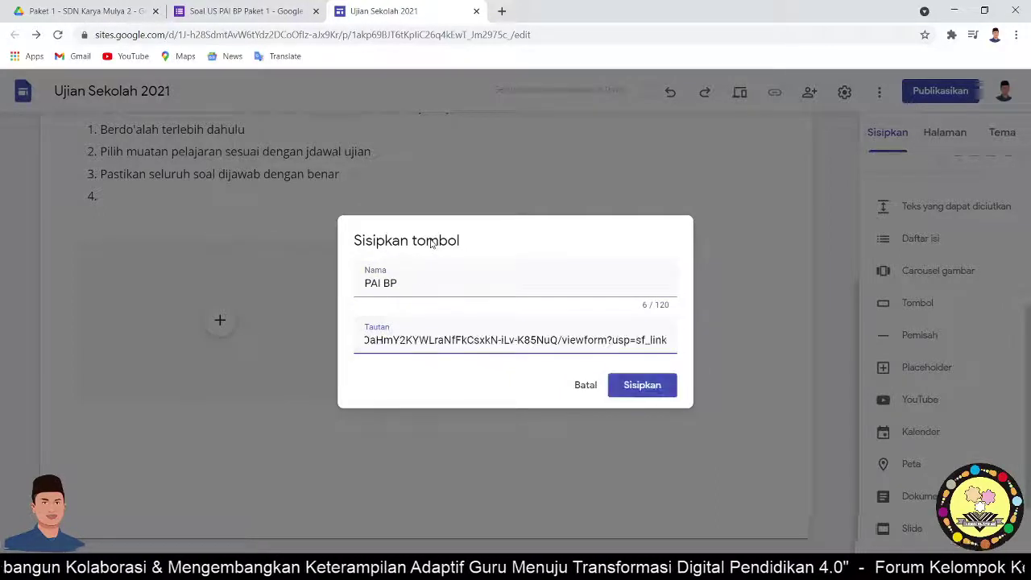
{"action": "left_click", "coordinate": [641, 386]}
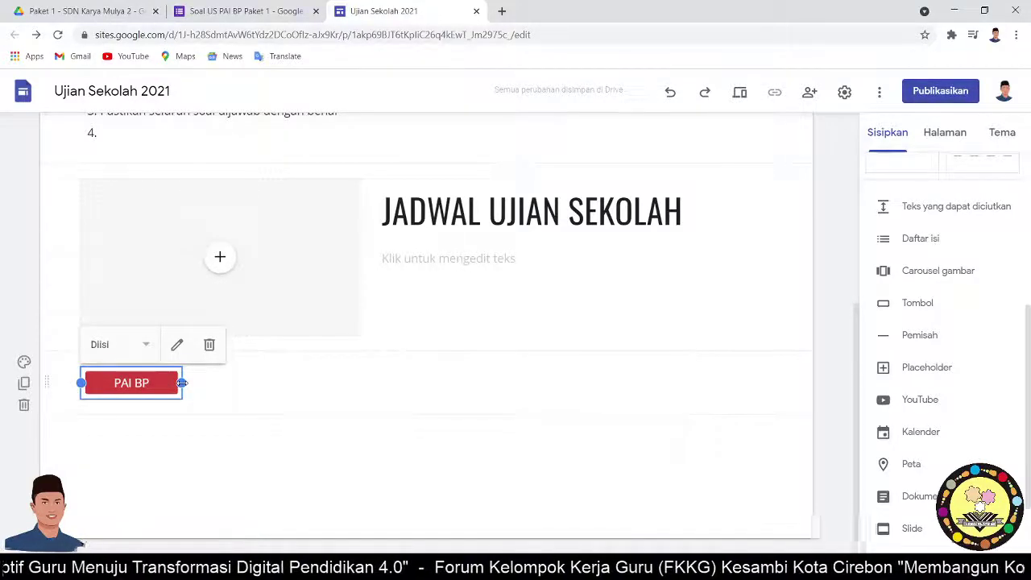
{"action": "left_click_drag", "start_coordinate": [182, 382], "coordinate": [239, 383]}
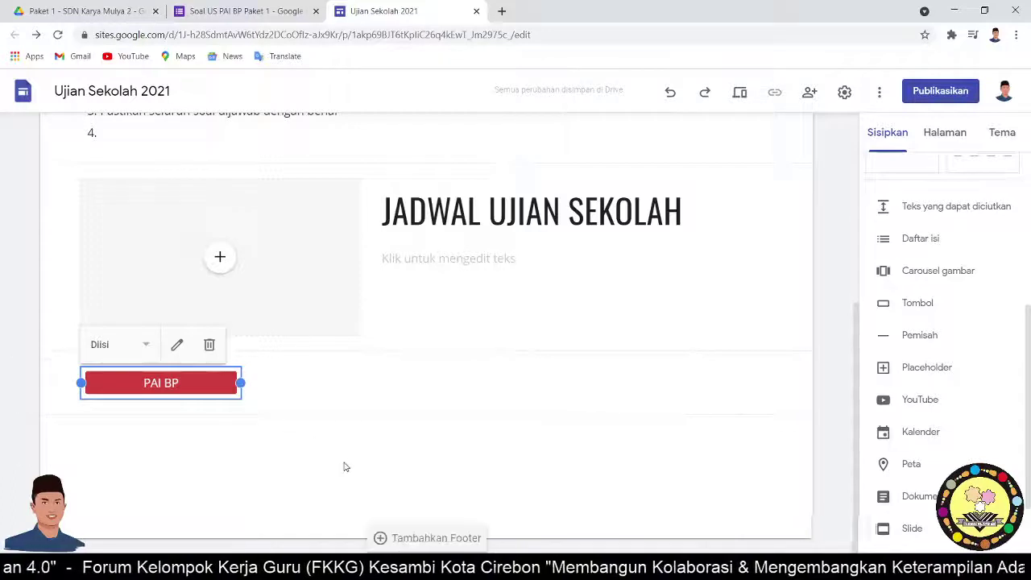
{"action": "left_click", "coordinate": [288, 387]}
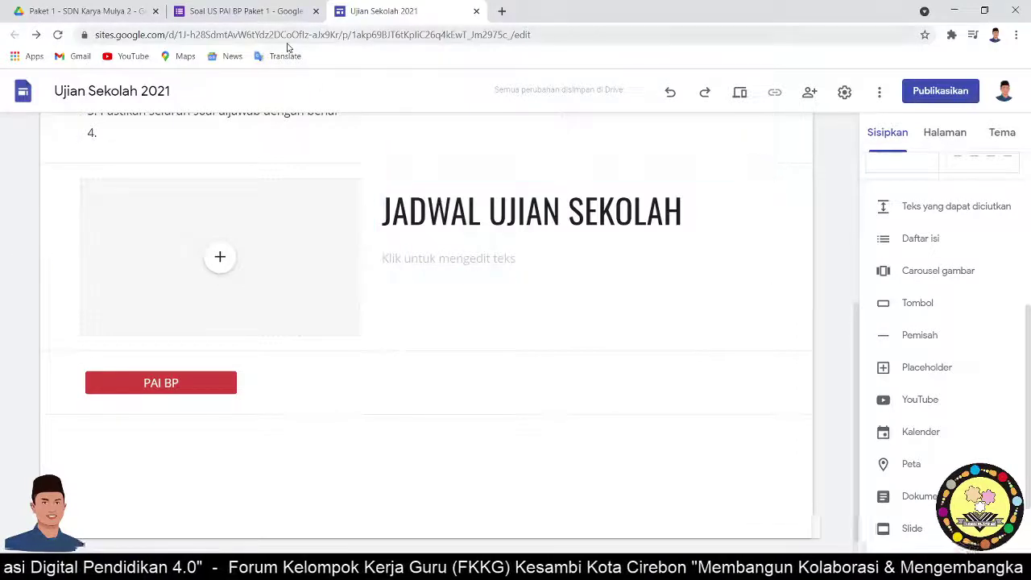
Start another button on the site and name it "PPKn".
{"action": "left_click", "coordinate": [924, 303]}
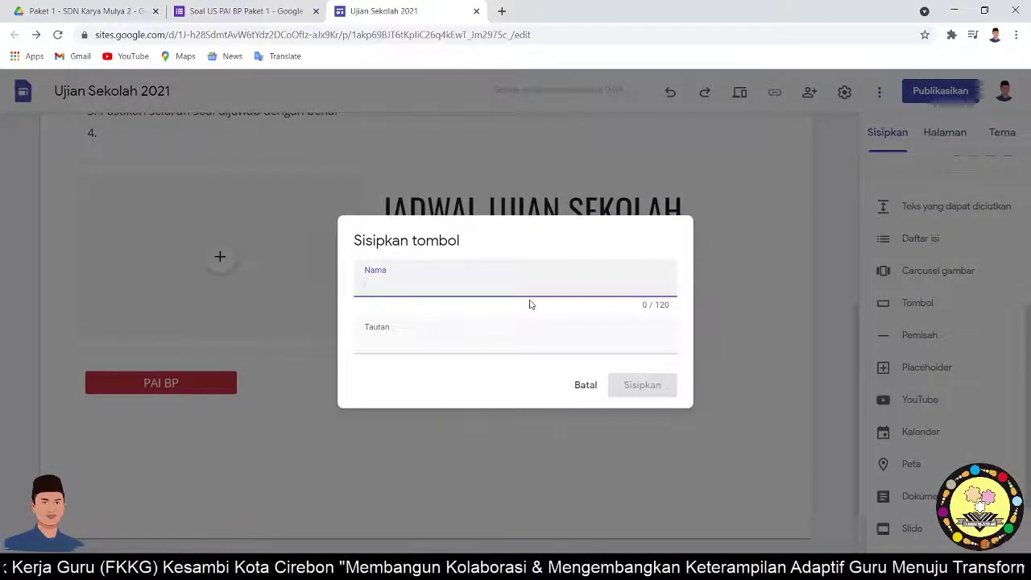
{"action": "type", "text": "PPKn"}
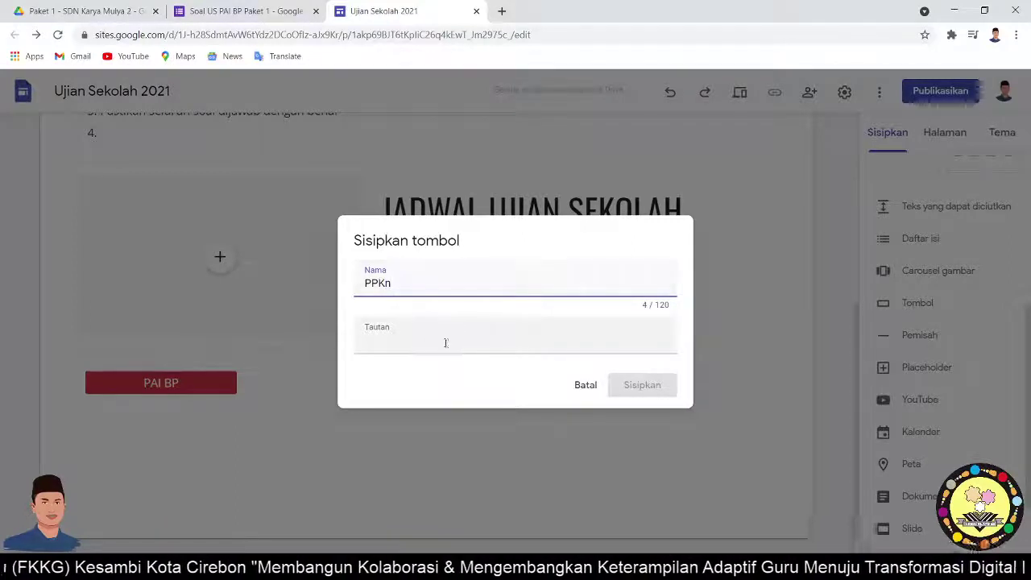
{"action": "left_click", "coordinate": [438, 341]}
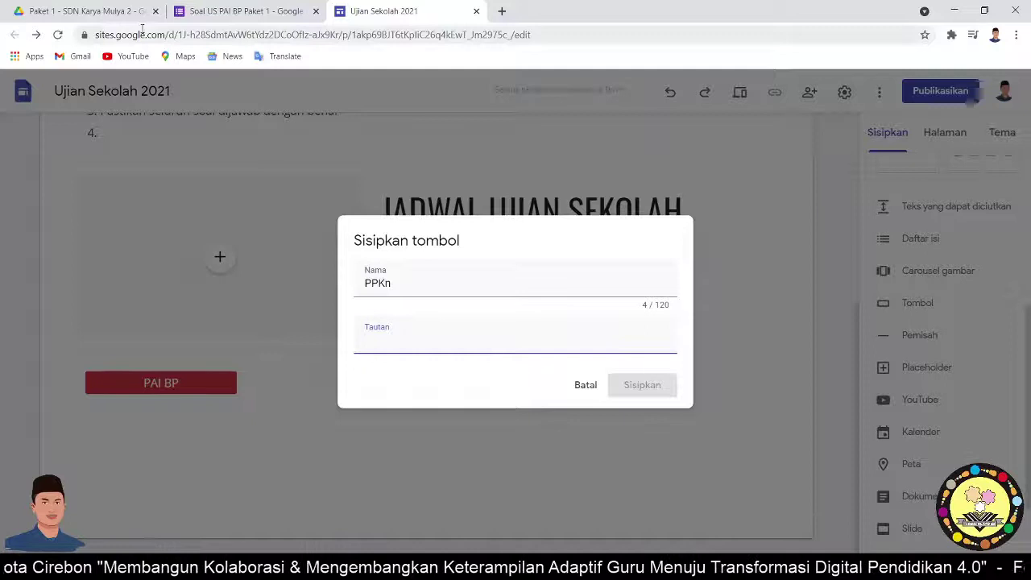
Open the Soal US PPKn Paket 1 form from the Paket 1 folder in Drive and copy its sharing link.
{"action": "left_click", "coordinate": [92, 18]}
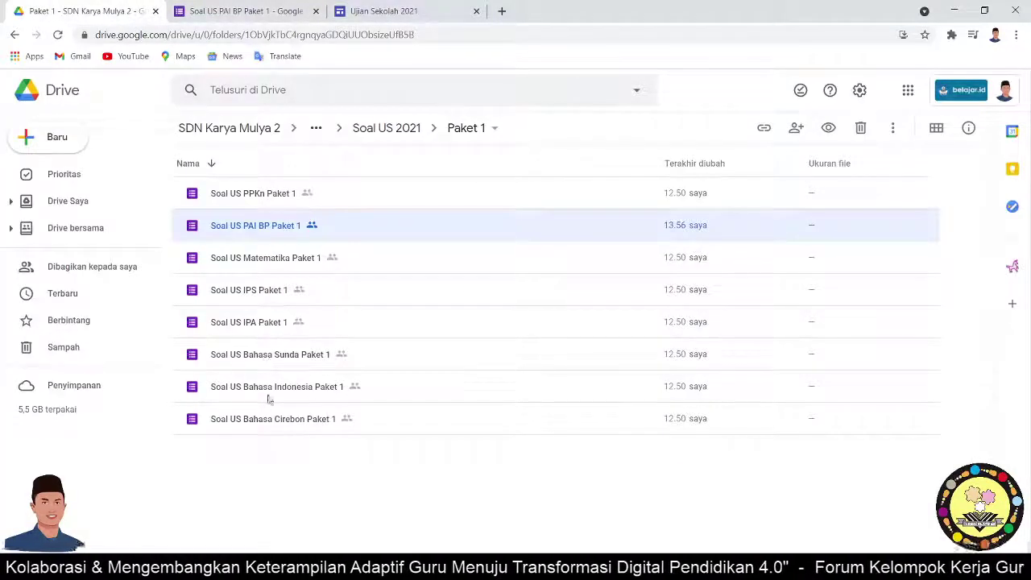
{"action": "double_click", "coordinate": [255, 194]}
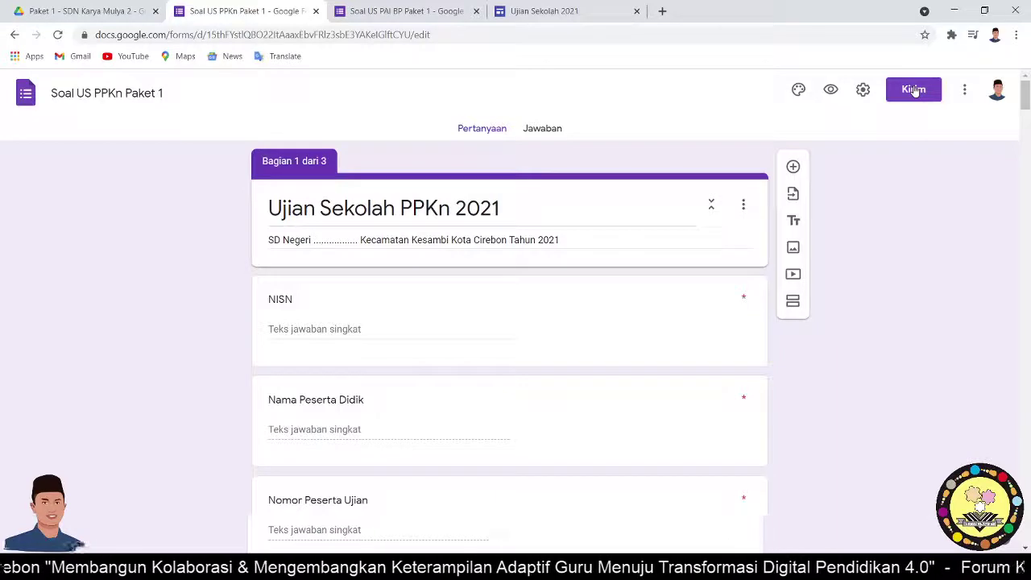
{"action": "left_click", "coordinate": [916, 91]}
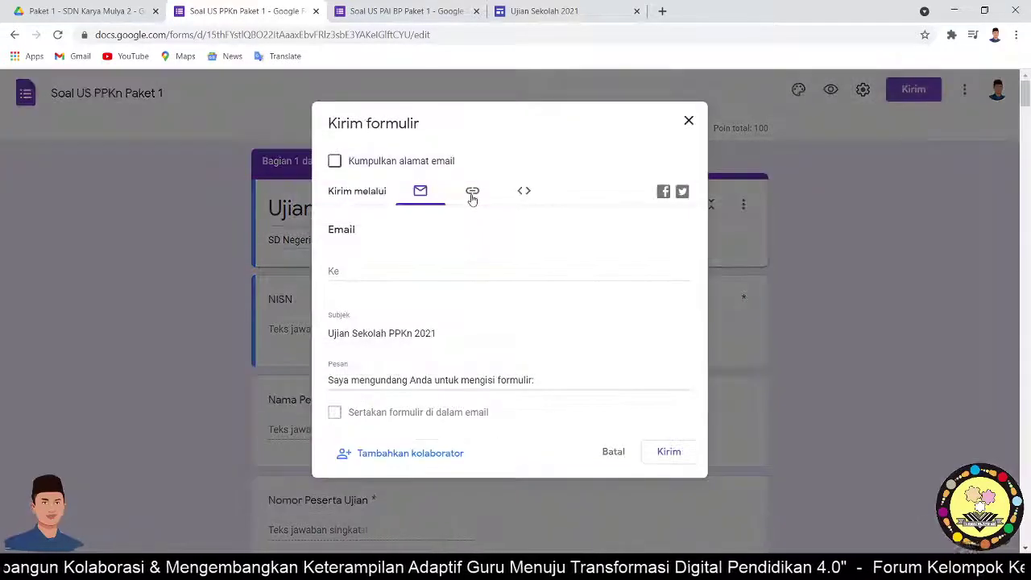
{"action": "left_click", "coordinate": [472, 193]}
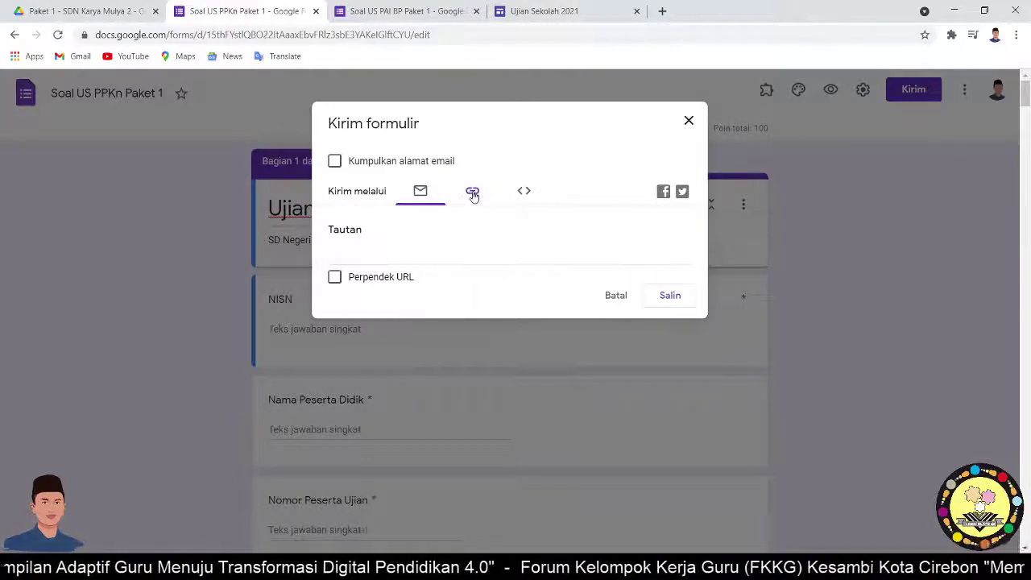
{"action": "left_click", "coordinate": [473, 194]}
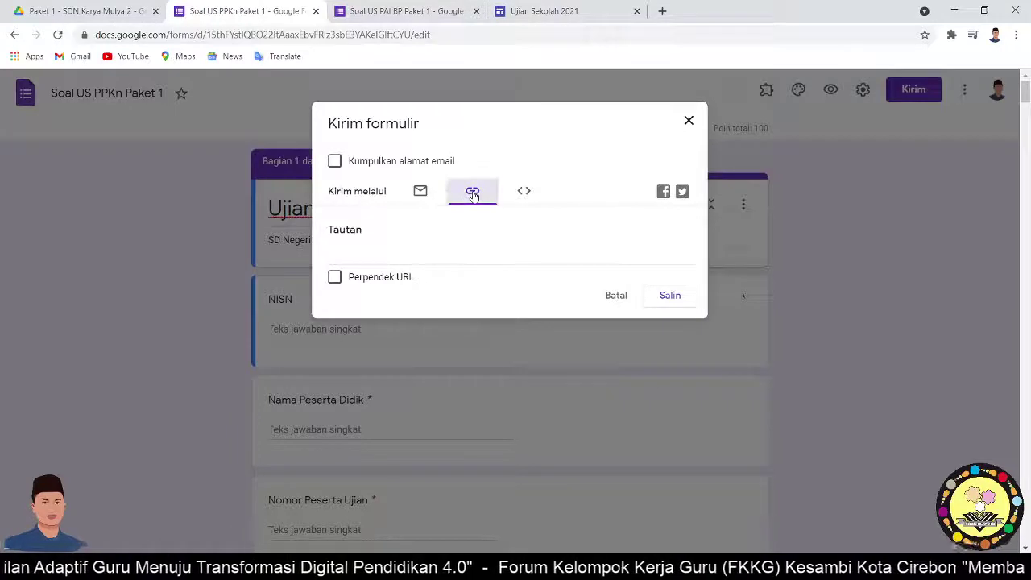
{"action": "left_click", "coordinate": [669, 297]}
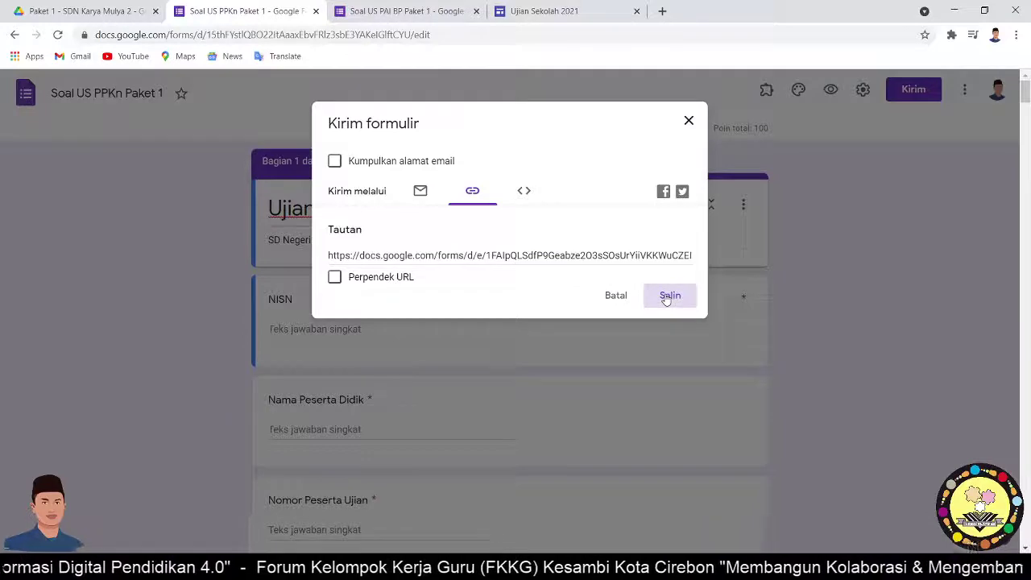
{"action": "left_click", "coordinate": [690, 121]}
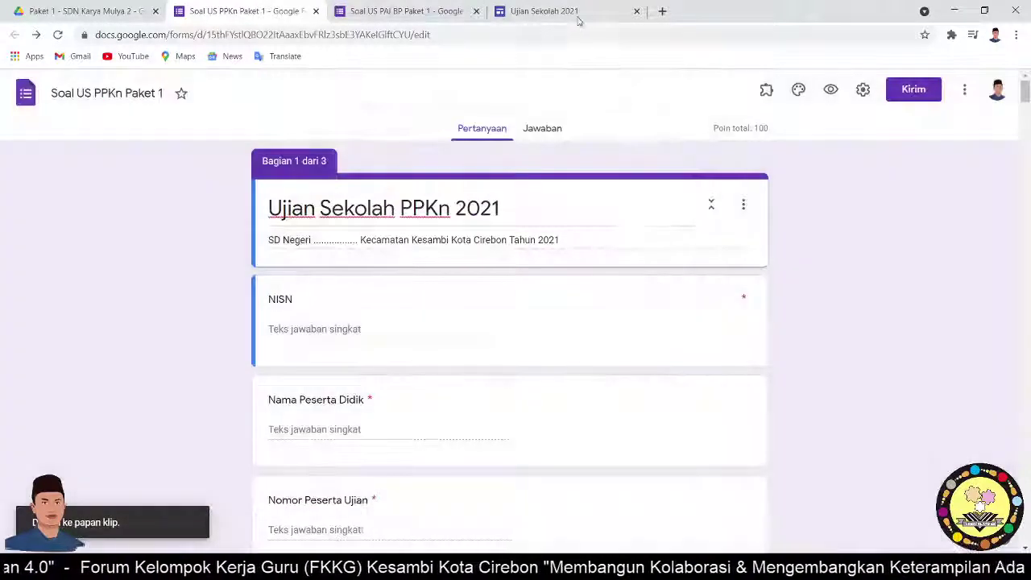
Finish inserting the "PPKn" button on the site with the copied form link, widen it to match "PAI BP" and place it beside that button.
{"action": "left_click", "coordinate": [577, 16]}
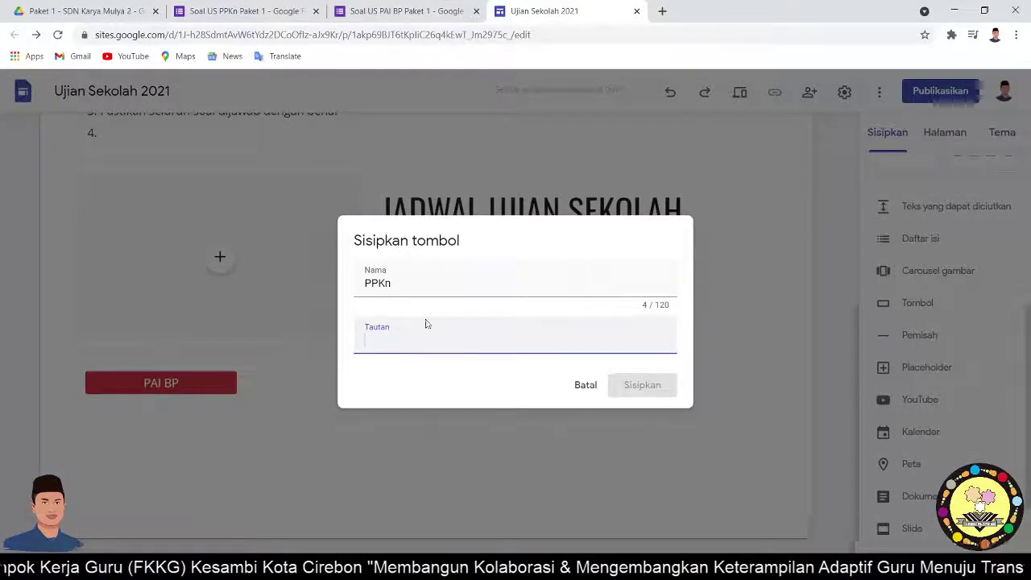
{"action": "key", "text": "ctrl+v"}
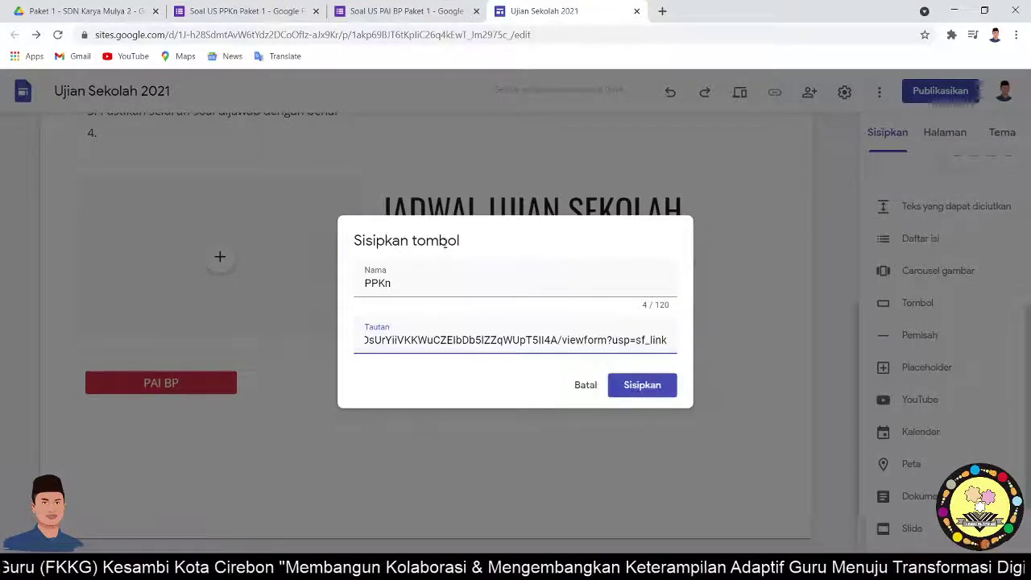
{"action": "left_click", "coordinate": [634, 386]}
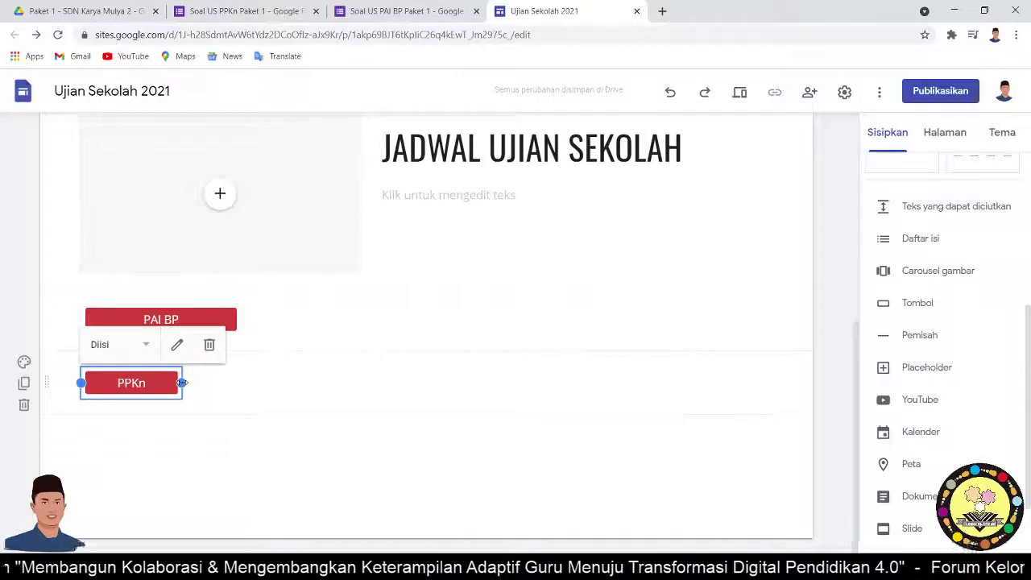
{"action": "left_click_drag", "start_coordinate": [182, 383], "coordinate": [239, 386]}
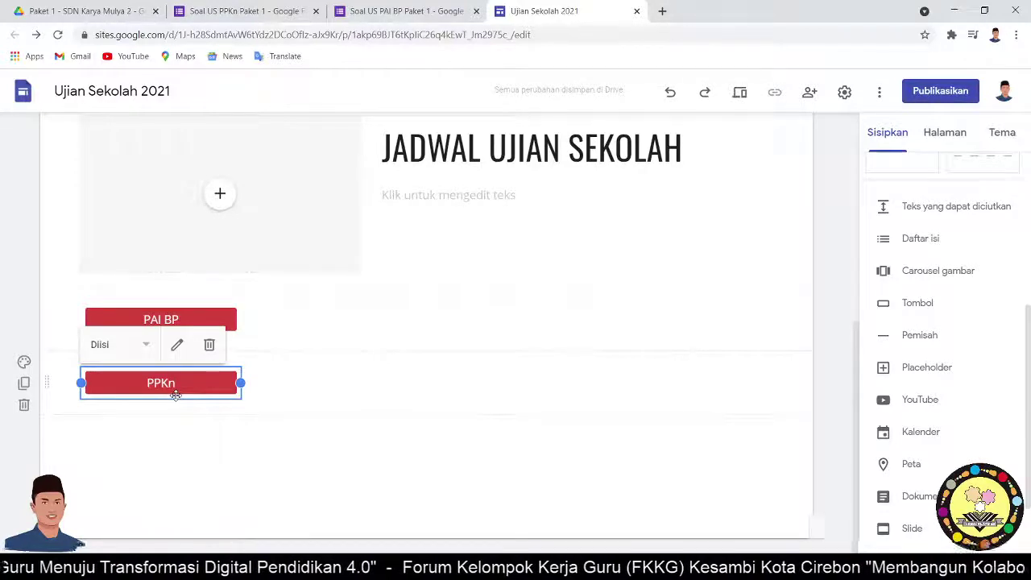
{"action": "left_click_drag", "start_coordinate": [175, 394], "coordinate": [331, 340]}
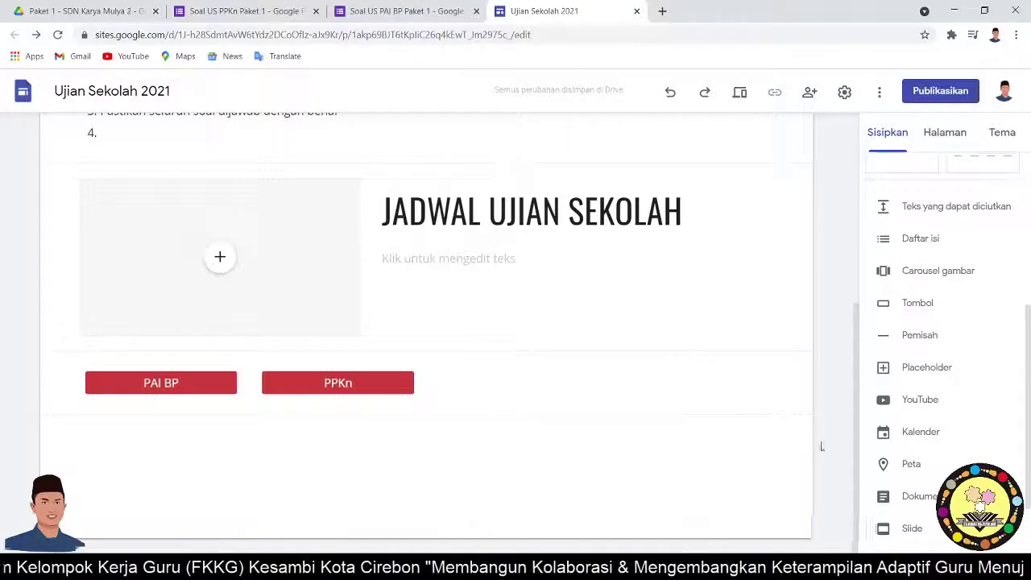
Preview the Ujian Sekolah 2021 site in the large-screen and tablet layouts, checking the page down to the subject buttons.
{"action": "left_click_drag", "start_coordinate": [858, 453], "coordinate": [872, 352]}
{"action": "scroll", "coordinate": [871, 185], "scroll_direction": "up", "scroll_amount": 3}
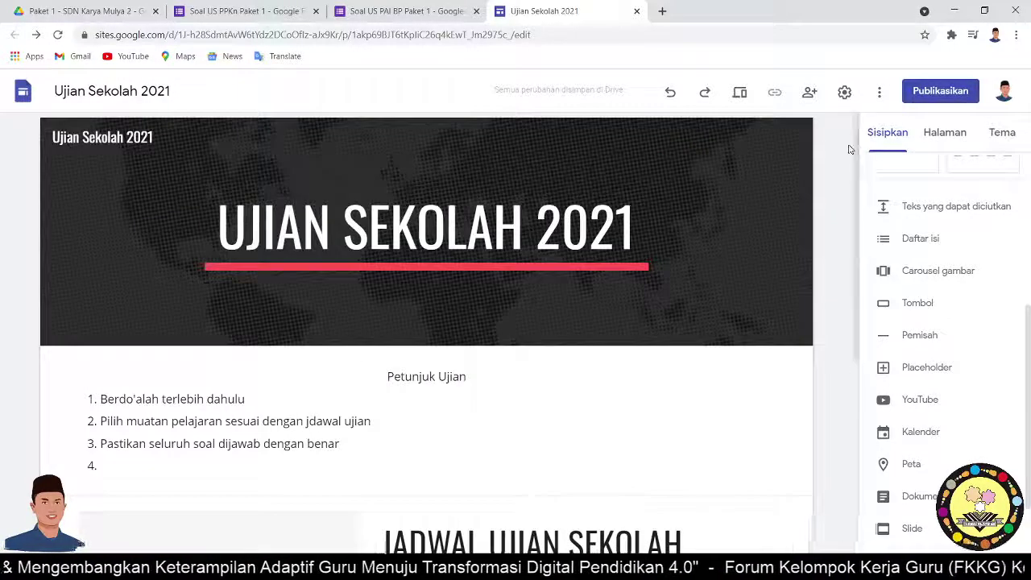
{"action": "left_click", "coordinate": [741, 95]}
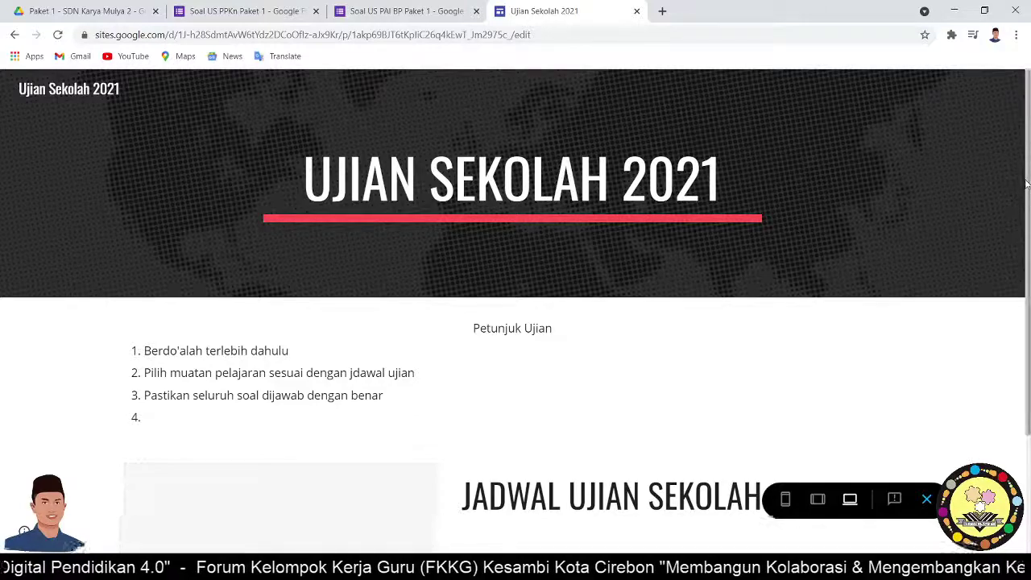
{"action": "left_click_drag", "start_coordinate": [1029, 241], "coordinate": [1028, 342]}
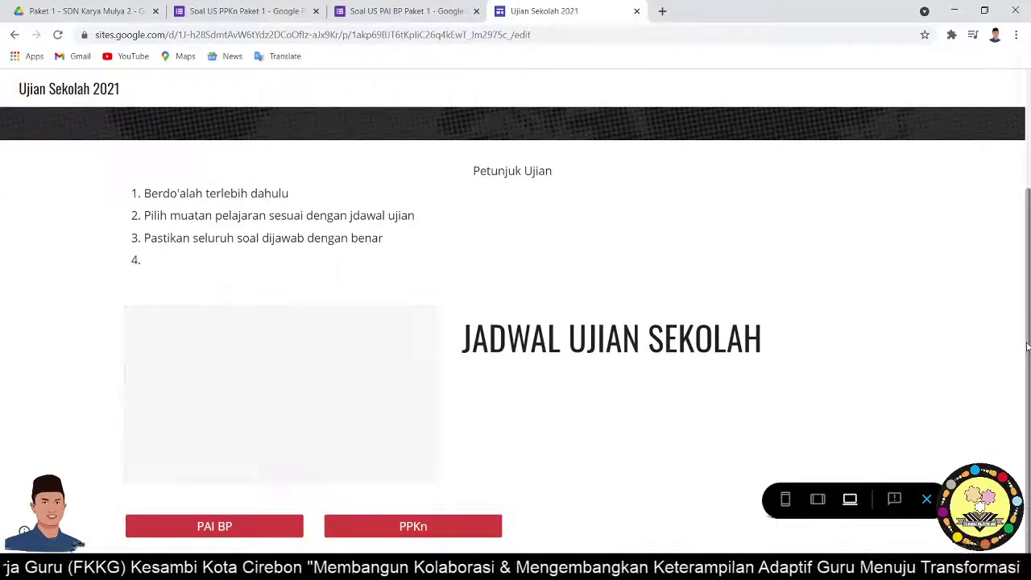
{"action": "mouse_move", "coordinate": [1025, 323]}
{"action": "left_mouse_down"}
{"action": "mouse_move", "coordinate": [1017, 172]}
{"action": "mouse_move", "coordinate": [1025, 323]}
{"action": "left_mouse_up"}
{"action": "mouse_move", "coordinate": [1017, 359]}
{"action": "left_mouse_down"}
{"action": "mouse_move", "coordinate": [999, 101]}
{"action": "mouse_move", "coordinate": [1029, 362]}
{"action": "left_mouse_up"}
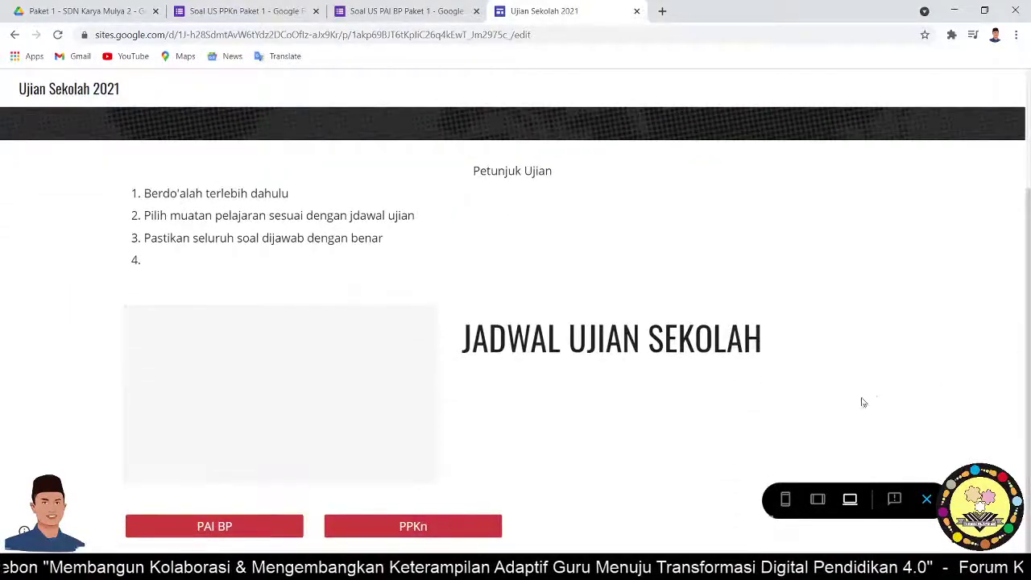
{"action": "left_click", "coordinate": [819, 501]}
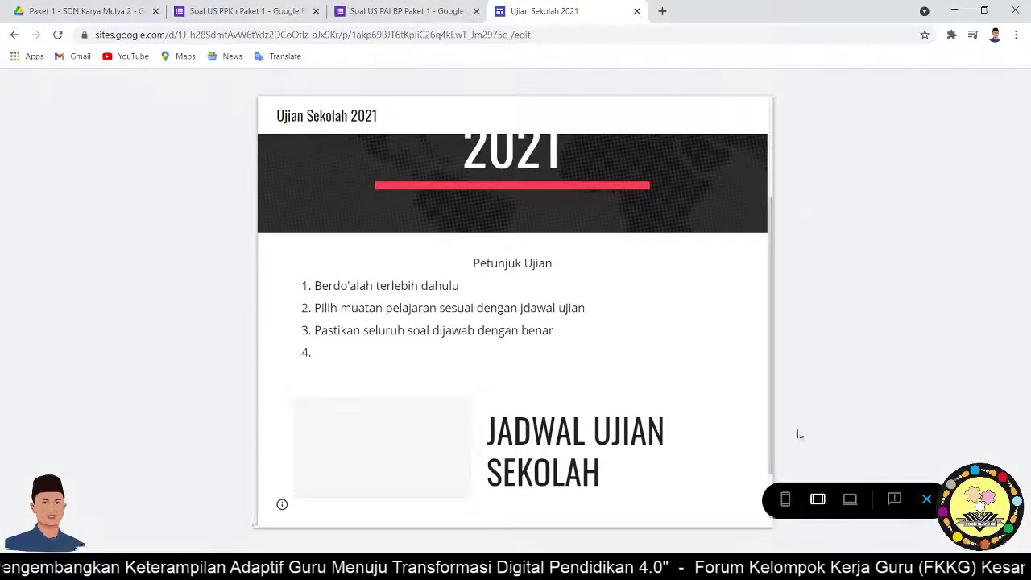
{"action": "left_click_drag", "start_coordinate": [771, 375], "coordinate": [784, 472]}
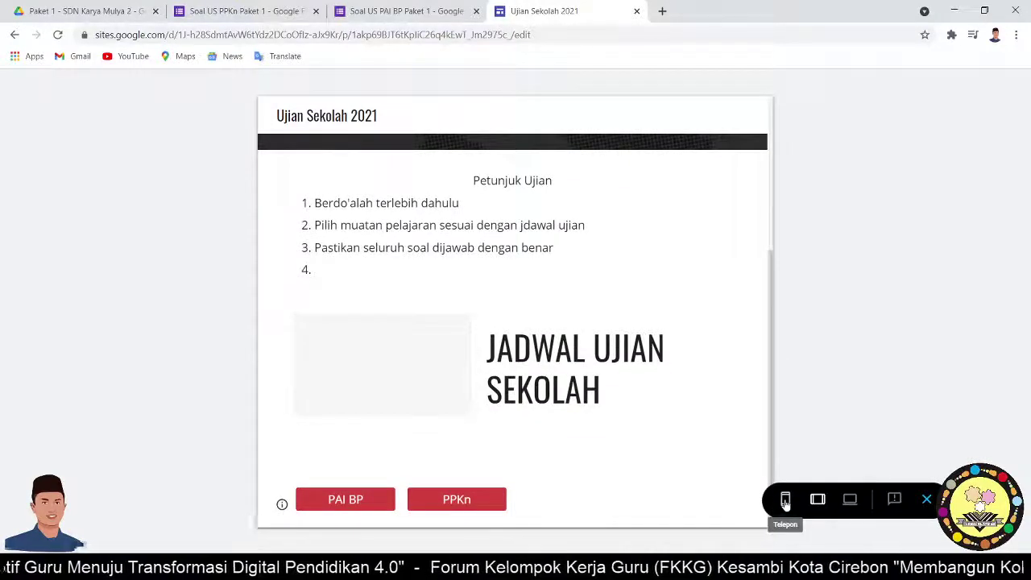
Preview the site in the phone layout and look through the page from the header to the subject buttons.
{"action": "left_click", "coordinate": [786, 500]}
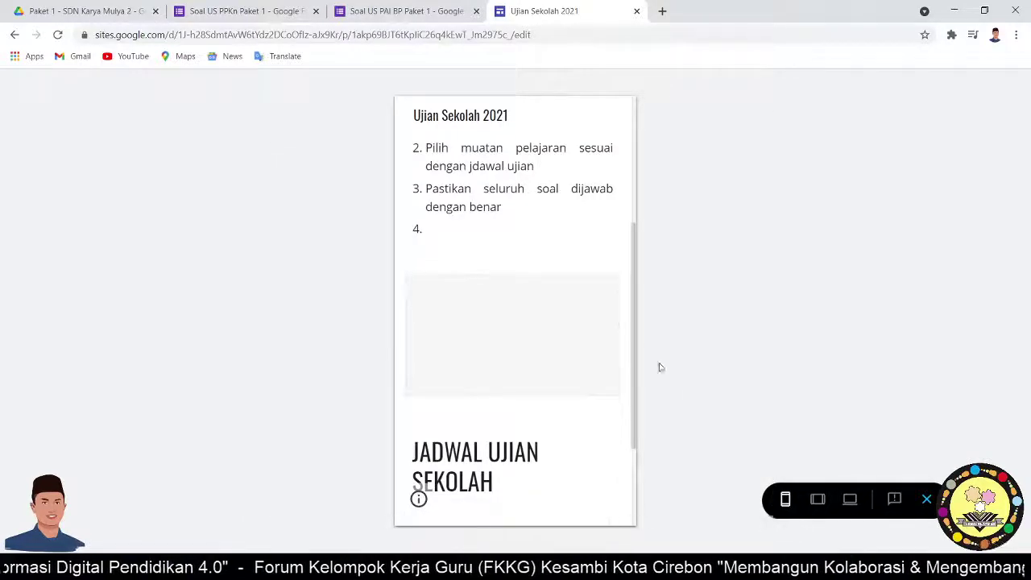
{"action": "left_click_drag", "start_coordinate": [638, 340], "coordinate": [620, 171]}
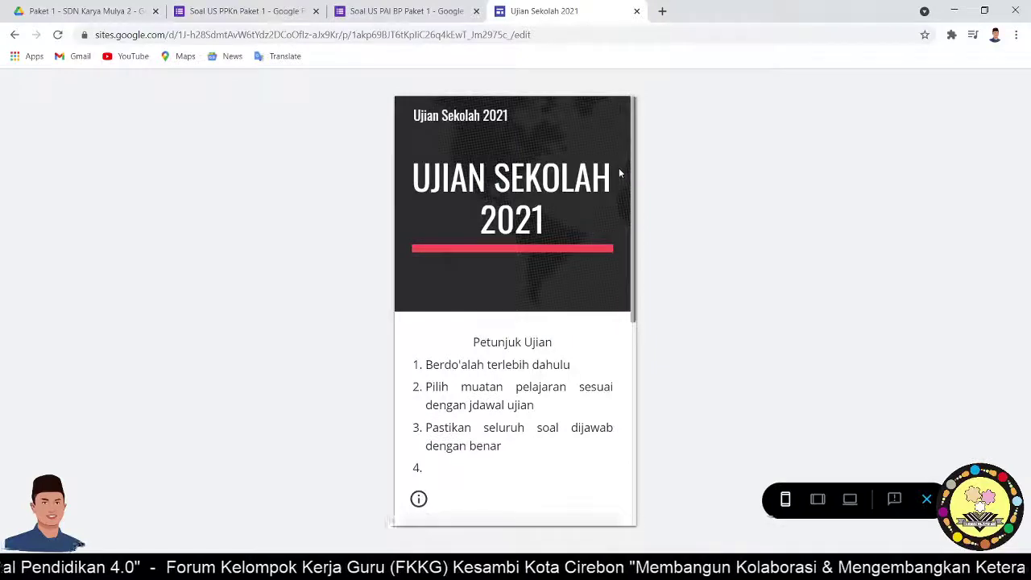
{"action": "scroll", "coordinate": [626, 191], "scroll_direction": "down", "scroll_amount": 3}
{"action": "left_click_drag", "start_coordinate": [643, 302], "coordinate": [623, 110]}
{"action": "scroll", "coordinate": [624, 111], "scroll_direction": "down", "scroll_amount": 2}
{"action": "left_click_drag", "start_coordinate": [634, 319], "coordinate": [649, 428]}
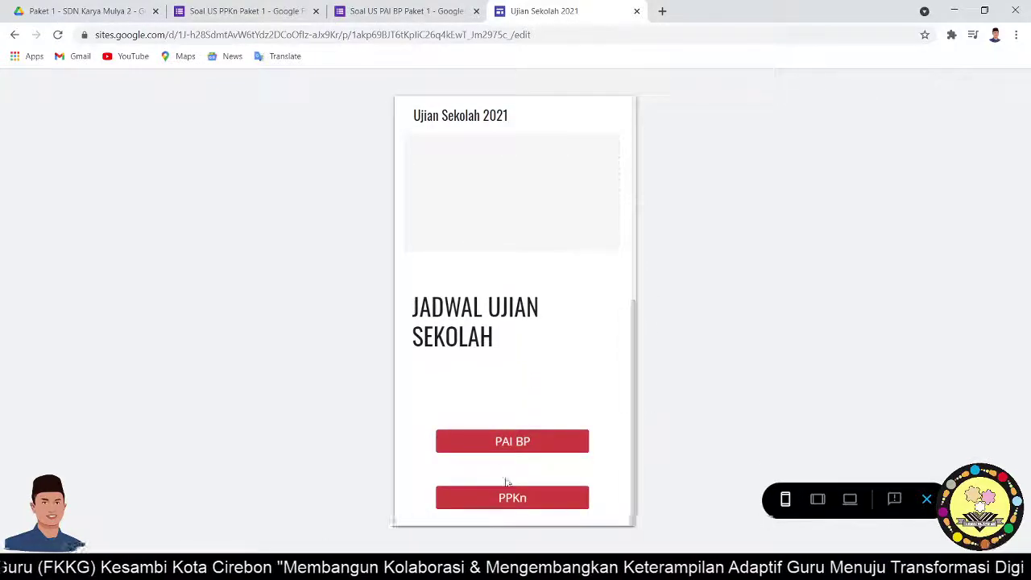
Test the PAI BP button in the preview by opening its form, then return to the site and exit the preview.
{"action": "left_click", "coordinate": [539, 443]}
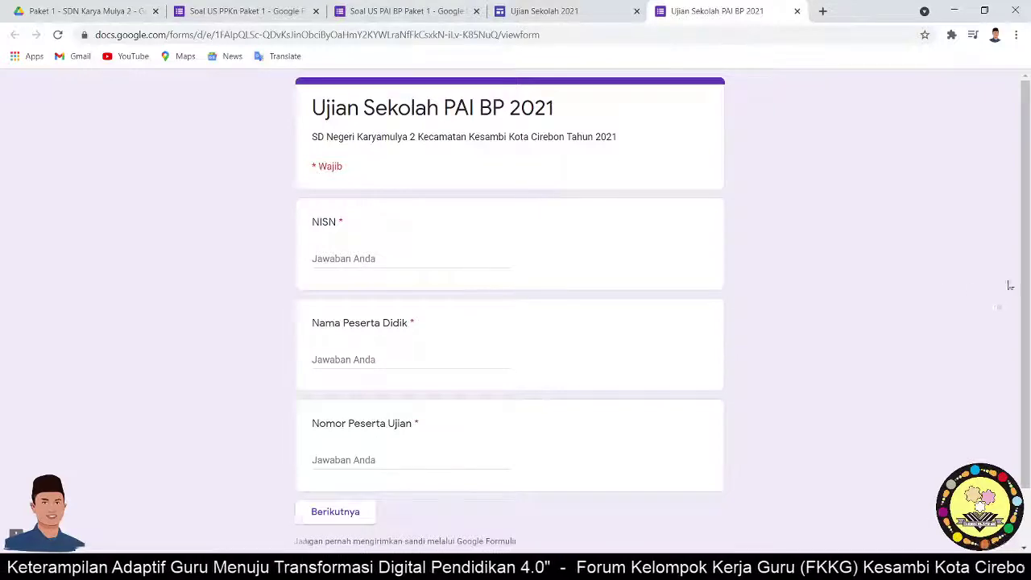
{"action": "left_click_drag", "start_coordinate": [1025, 239], "coordinate": [1002, 177]}
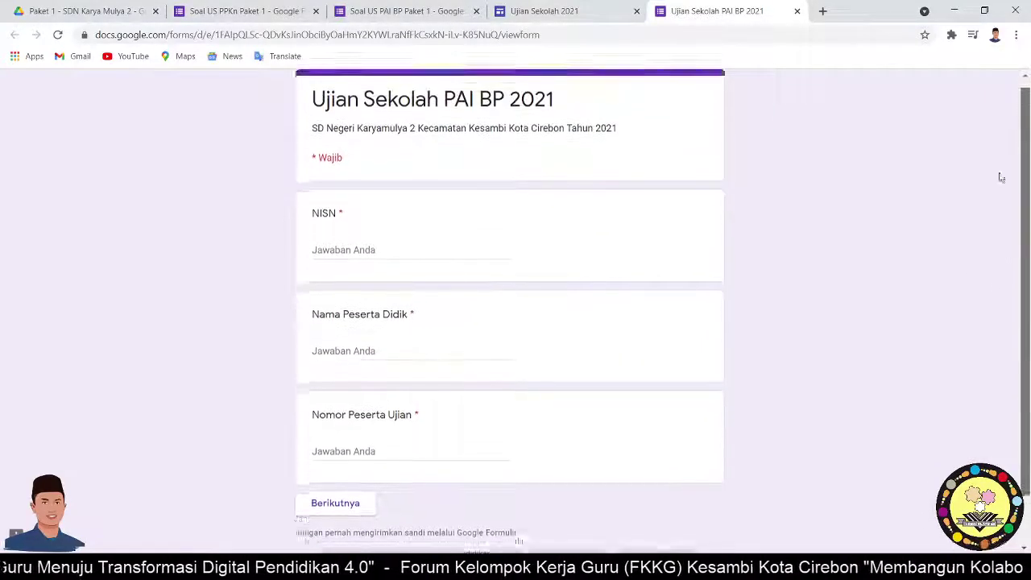
{"action": "left_click", "coordinate": [541, 9]}
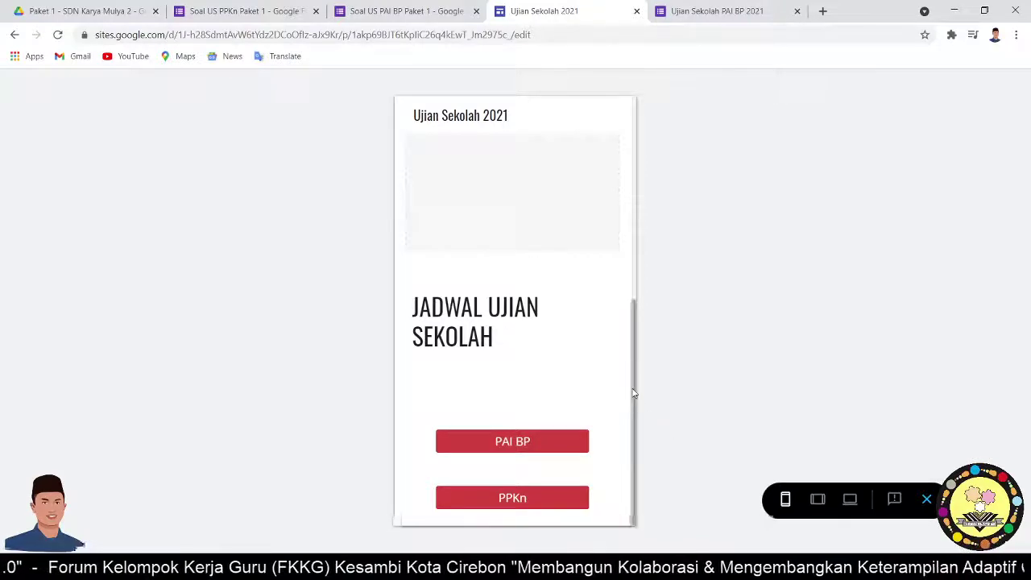
{"action": "left_click_drag", "start_coordinate": [634, 394], "coordinate": [630, 161]}
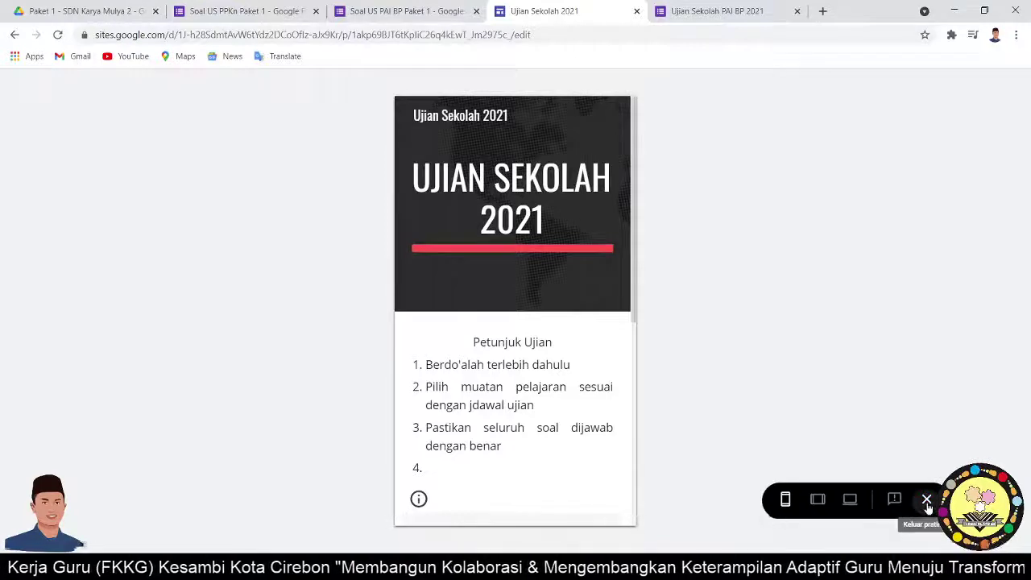
{"action": "left_click", "coordinate": [927, 502]}
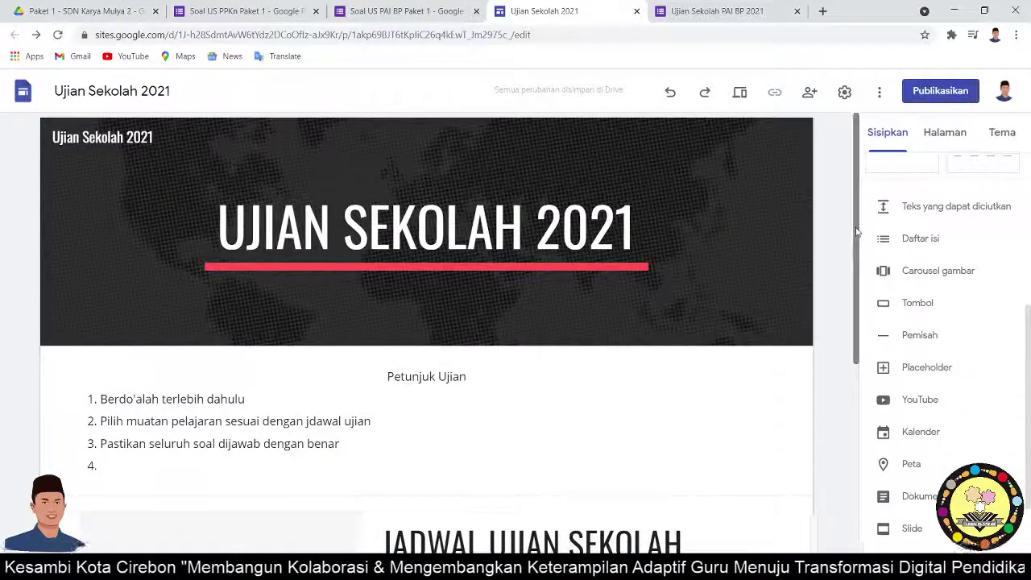
Look over the page once more and publish the site with the web address "ujiansekolah2021".
{"action": "left_click_drag", "start_coordinate": [856, 232], "coordinate": [869, 493]}
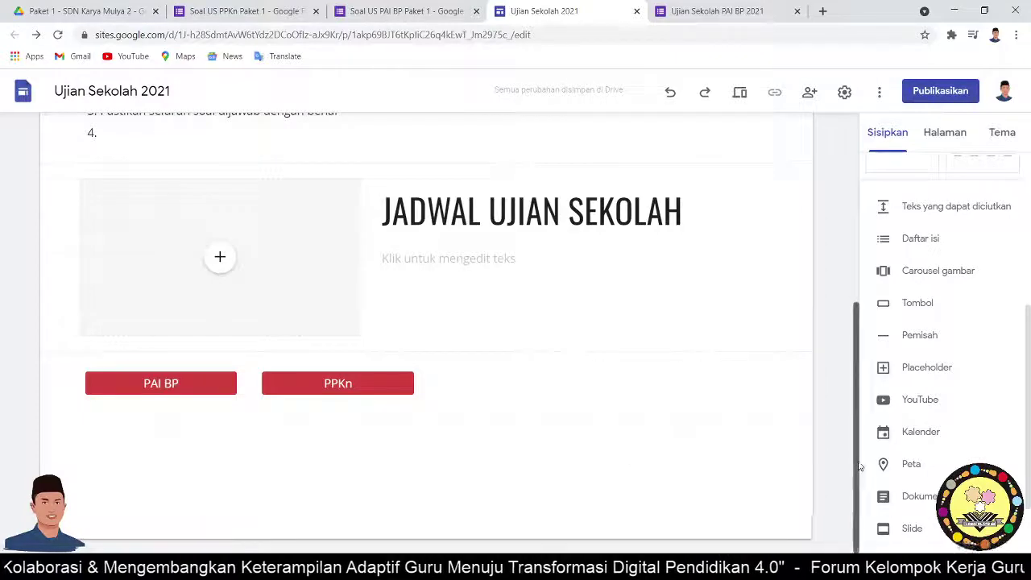
{"action": "left_click_drag", "start_coordinate": [860, 466], "coordinate": [850, 228]}
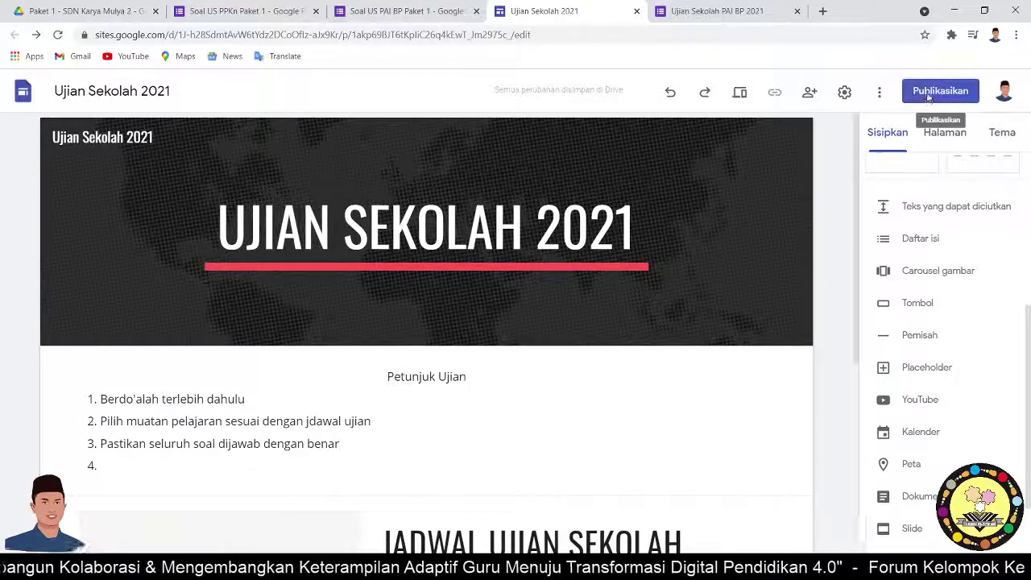
{"action": "left_click", "coordinate": [929, 94]}
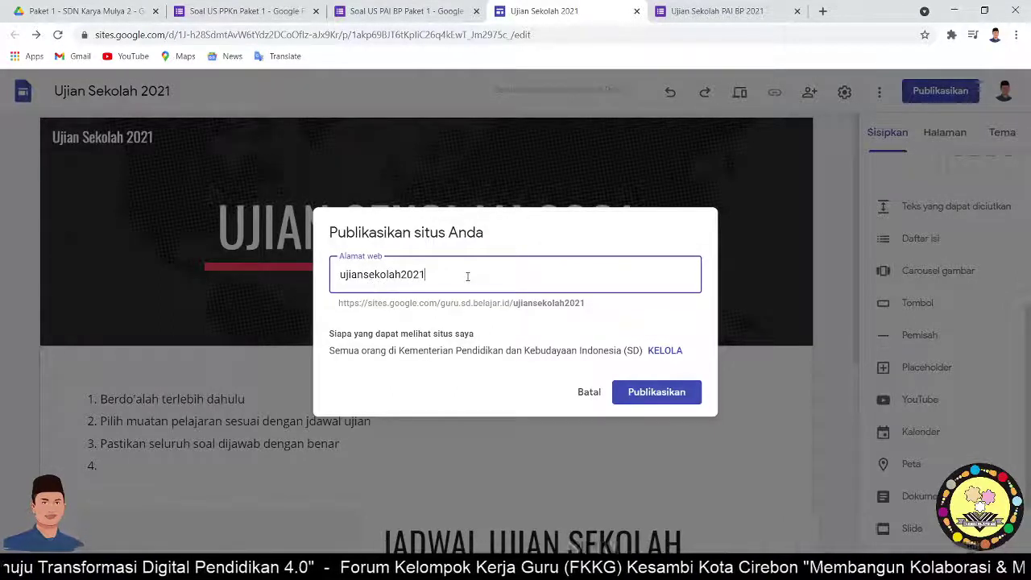
{"action": "left_click", "coordinate": [652, 392]}
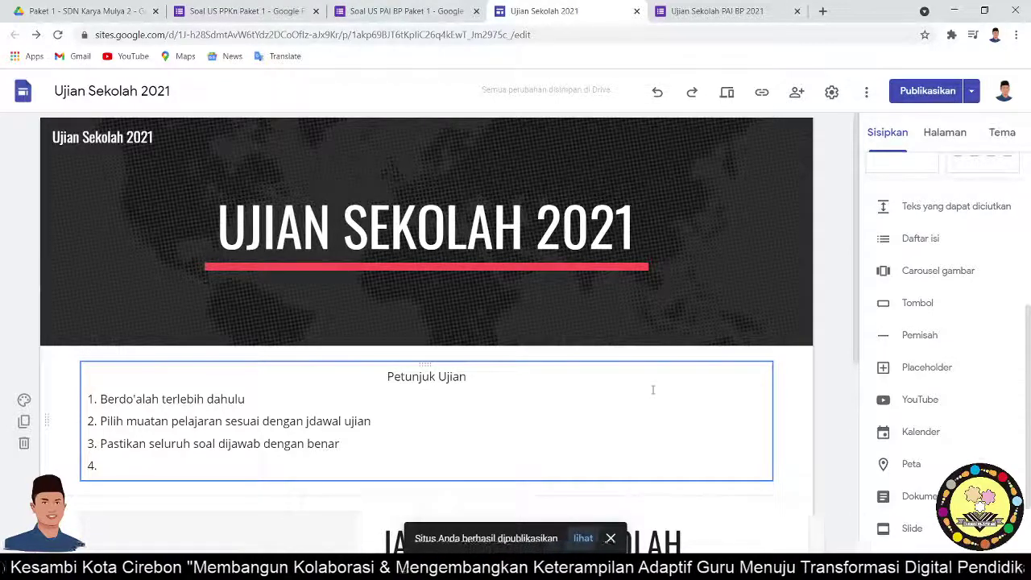
Copy the link of the published Ujian Sekolah 2021 site.
{"action": "left_click", "coordinate": [660, 266]}
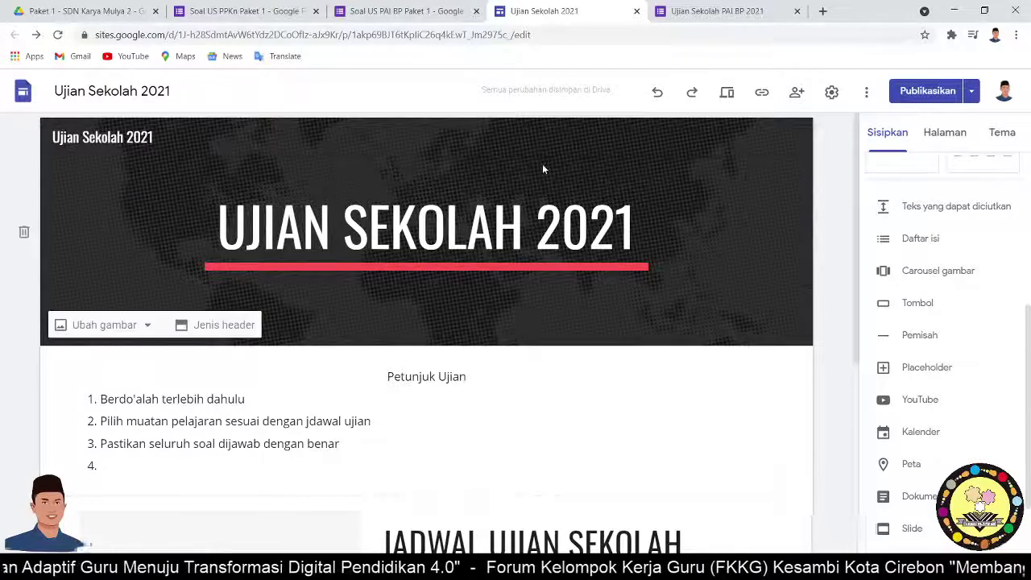
{"action": "left_click", "coordinate": [762, 94]}
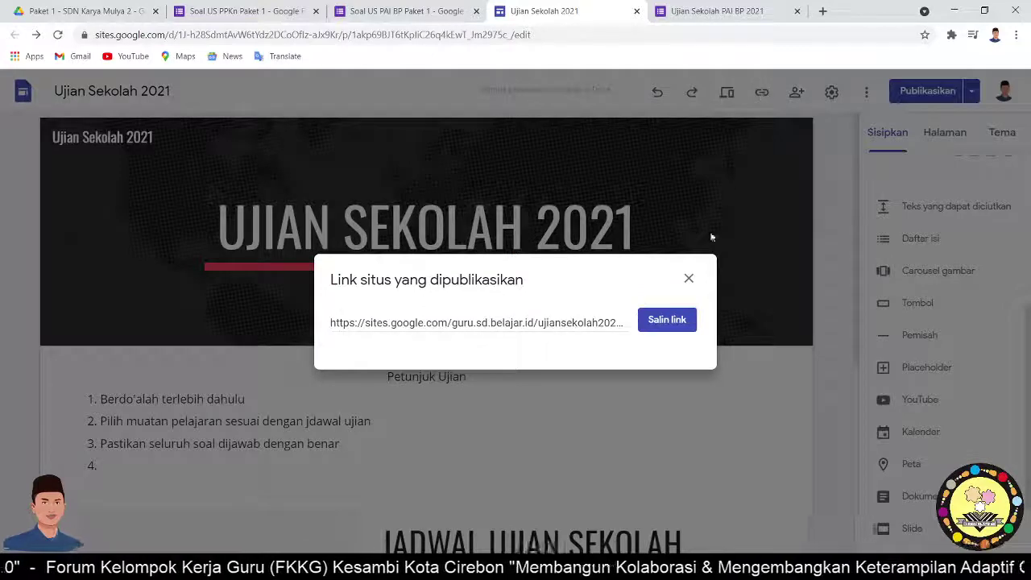
{"action": "left_click", "coordinate": [660, 320]}
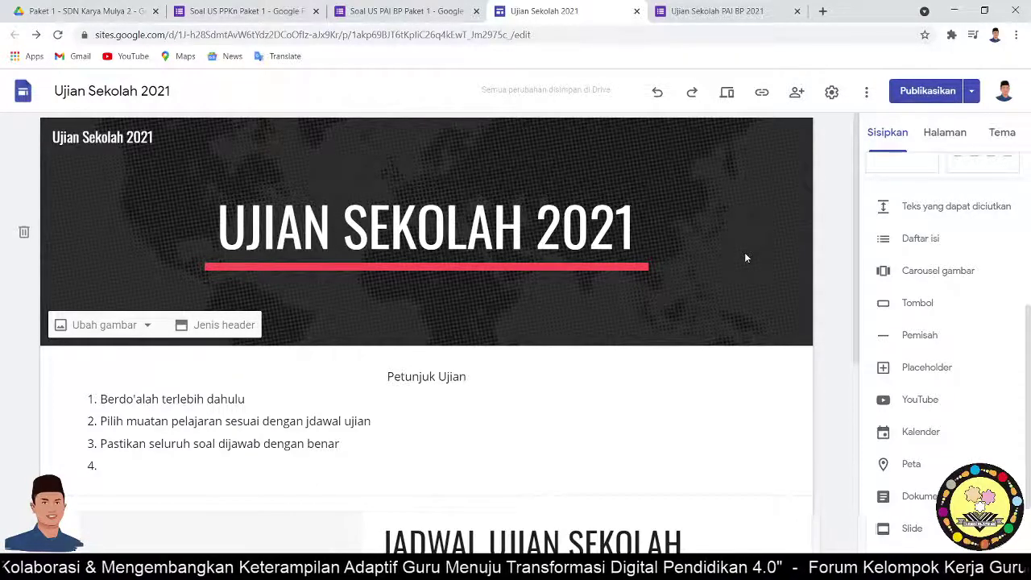
Open Google Docs in a new browser tab and create a blank document.
{"action": "left_click", "coordinate": [822, 10]}
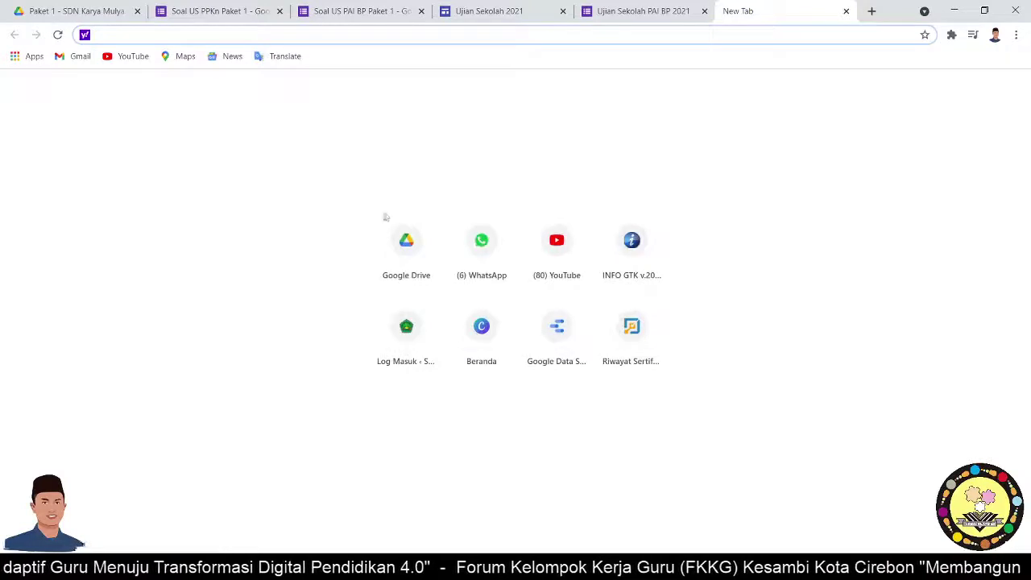
{"action": "left_click", "coordinate": [16, 58]}
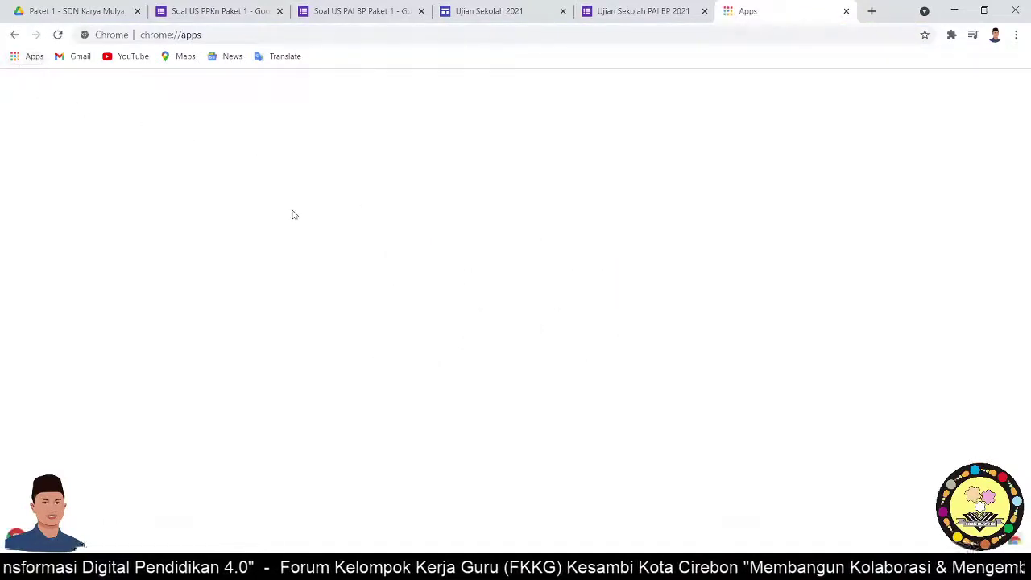
{"action": "left_click", "coordinate": [455, 206]}
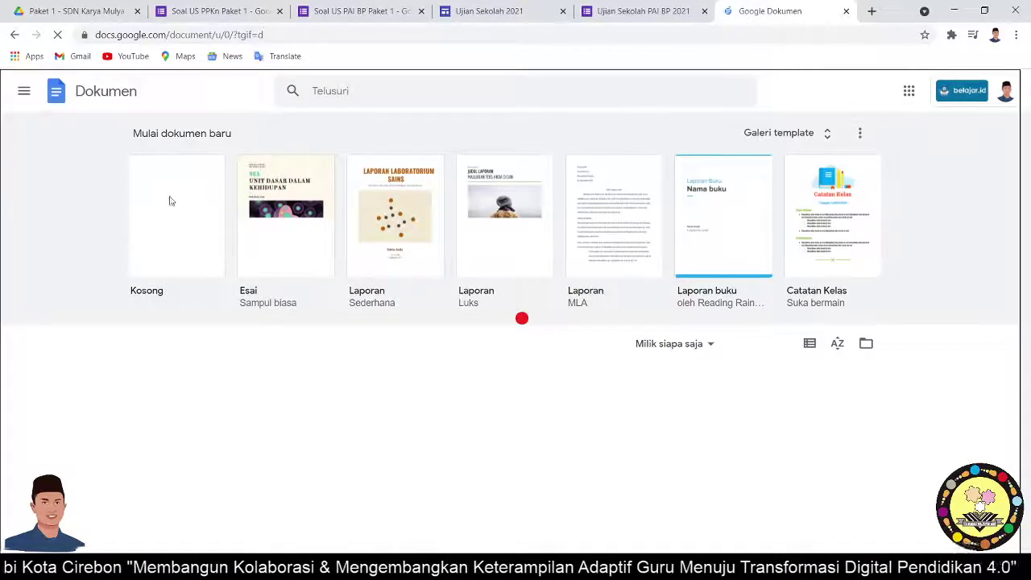
{"action": "left_click", "coordinate": [187, 238]}
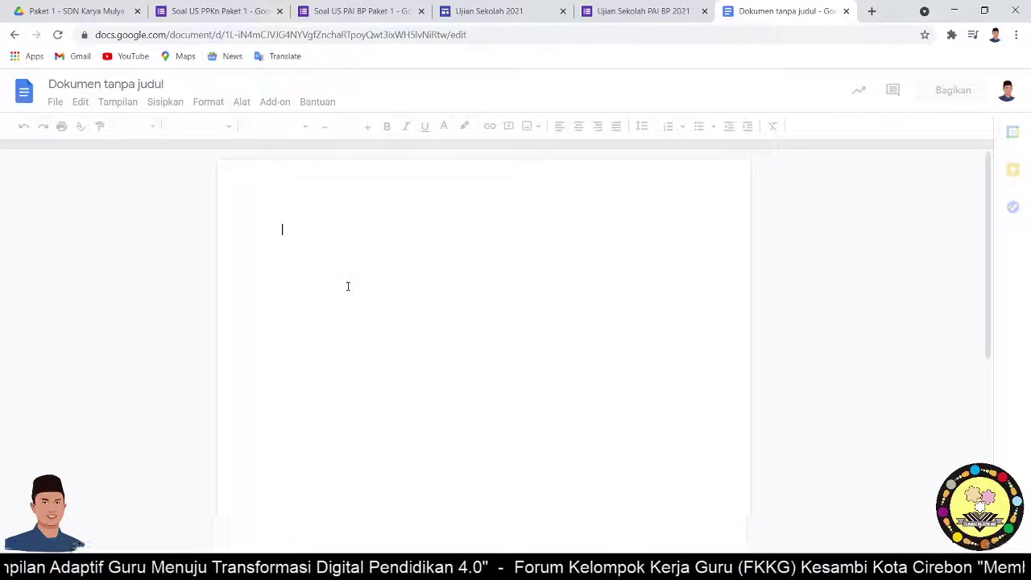
Paste the published site's link into the document's first line and turn it into a hyperlink.
{"action": "right_click", "coordinate": [297, 232]}
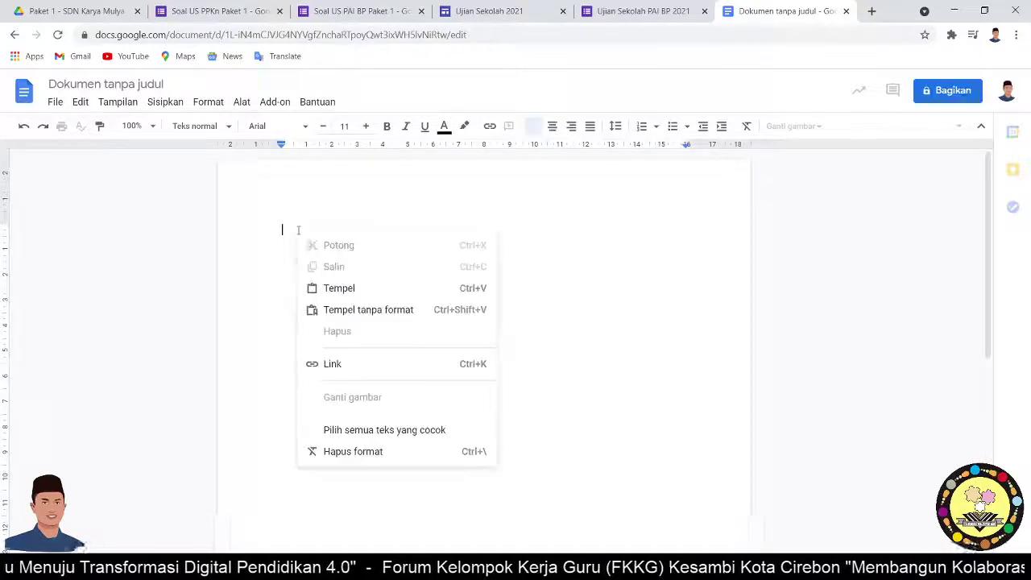
{"action": "left_click", "coordinate": [340, 289]}
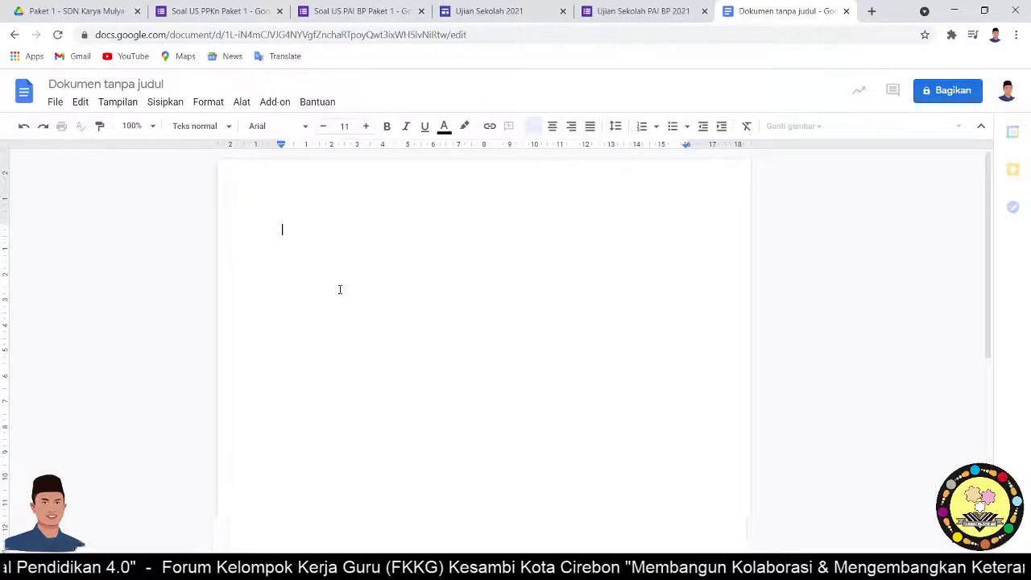
{"action": "type", "text": "https://sites.google.com/guru.sd.belajar.id/ujiansekolah2021/halaman-muka"}
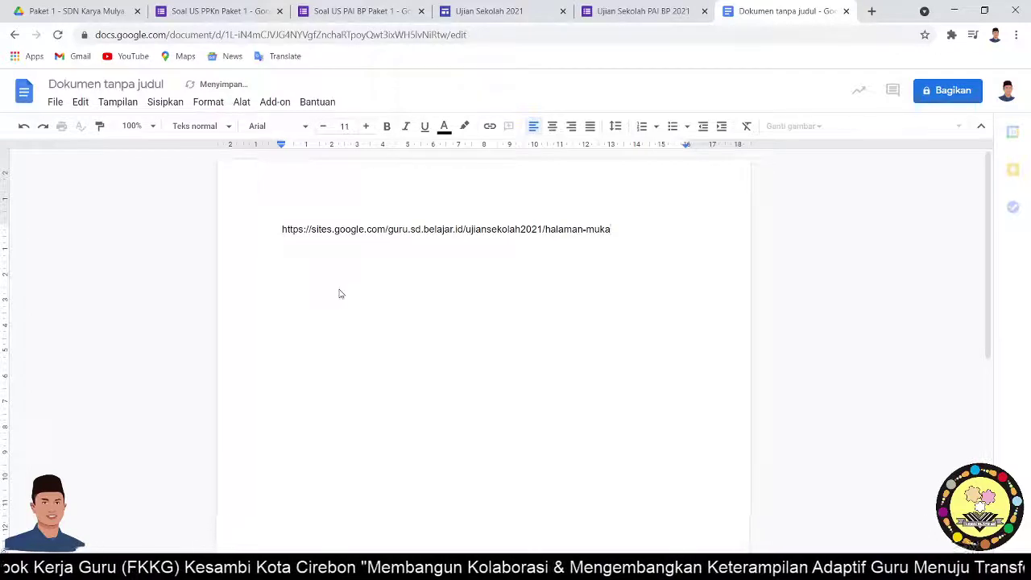
{"action": "key", "text": "Return"}
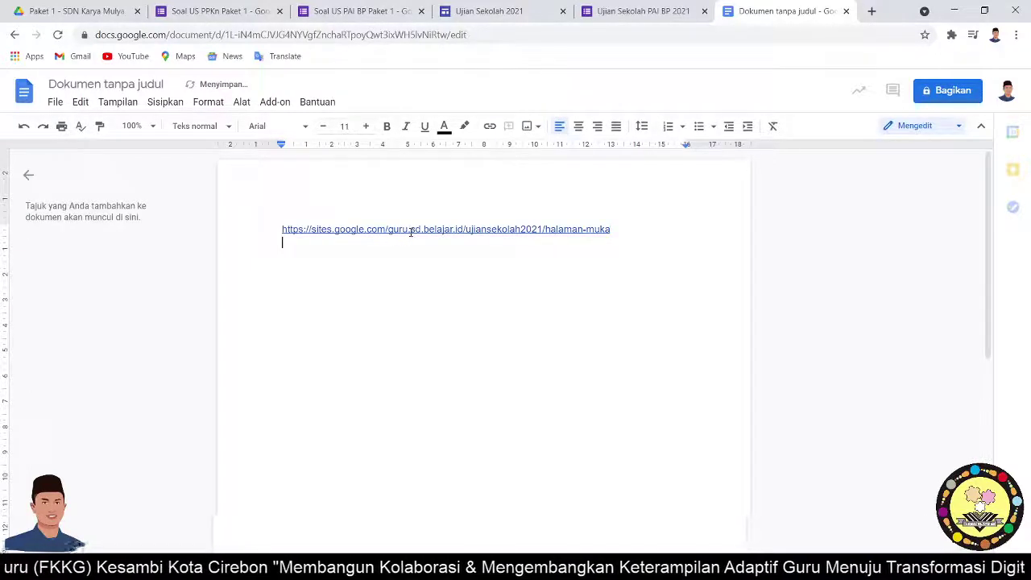
Open the published Ujian Sekolah 2021 site from the document's hyperlink and look over its page down to the subject buttons.
{"action": "left_click", "coordinate": [411, 230]}
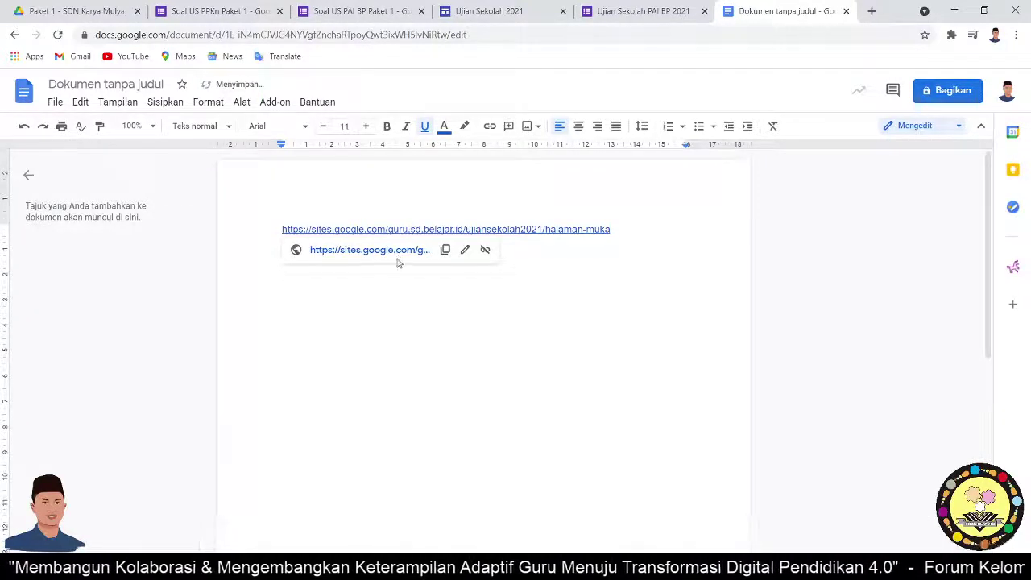
{"action": "left_click", "coordinate": [399, 252]}
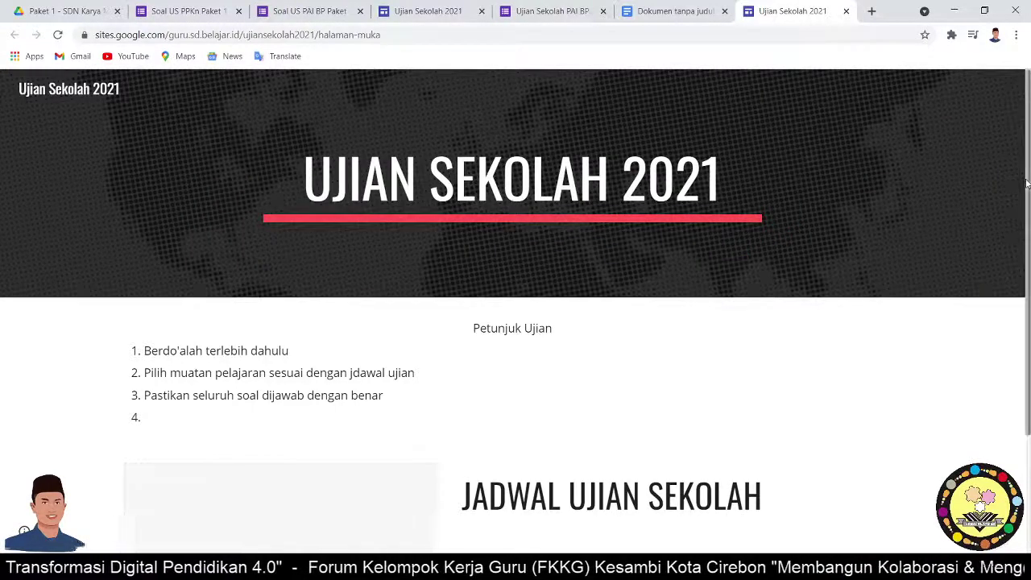
{"action": "scroll", "coordinate": [1015, 179], "scroll_direction": "down", "scroll_amount": 1}
{"action": "scroll", "coordinate": [1000, 161], "scroll_direction": "down", "scroll_amount": 1}
{"action": "scroll", "coordinate": [997, 149], "scroll_direction": "up", "scroll_amount": 2}
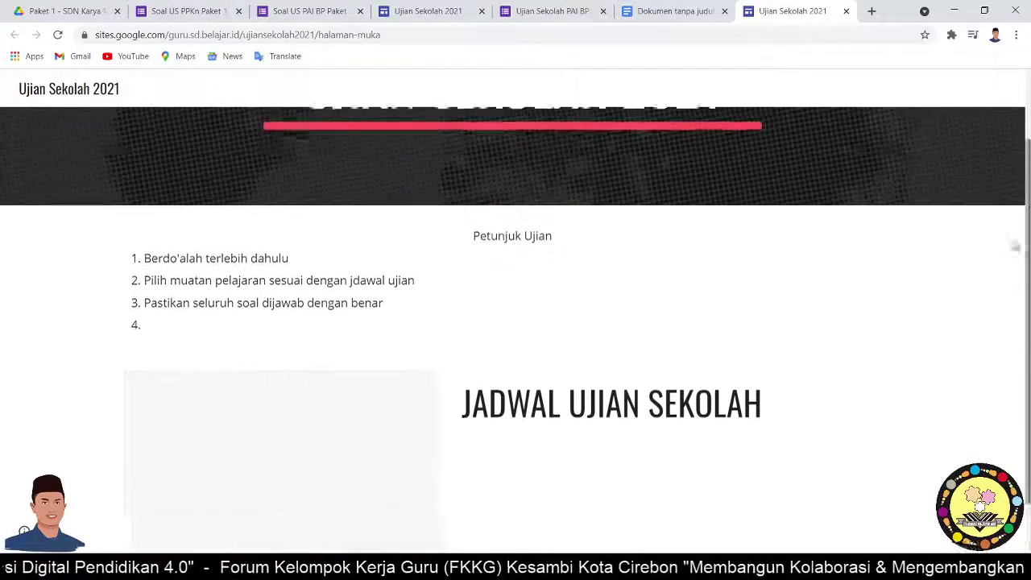
{"action": "scroll", "coordinate": [998, 149], "scroll_direction": "down", "scroll_amount": 2}
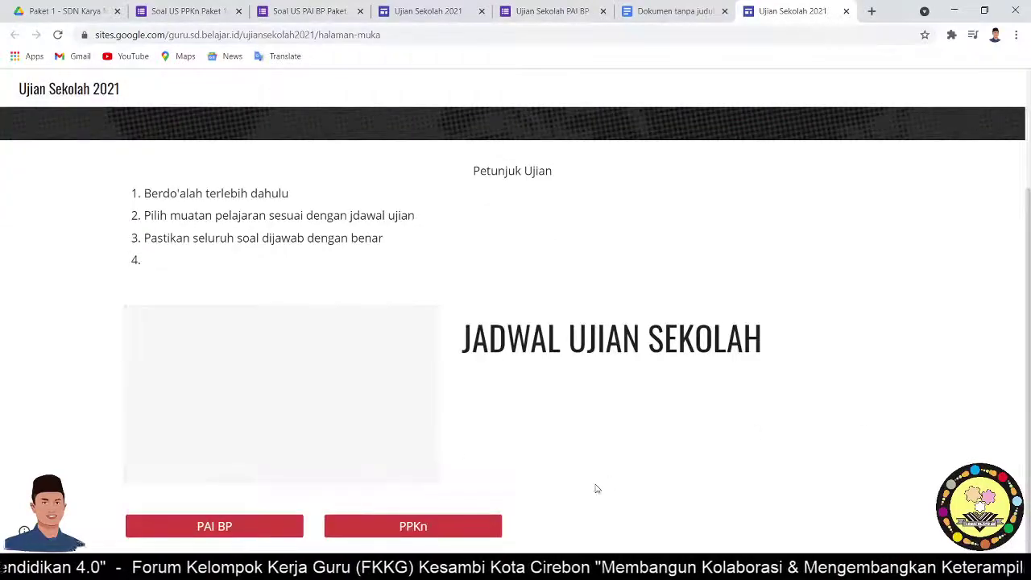
Test the site's PAI BP button by opening its exam form, and return to the start of the Ujian Sekolah 2021 page.
{"action": "left_click", "coordinate": [227, 530]}
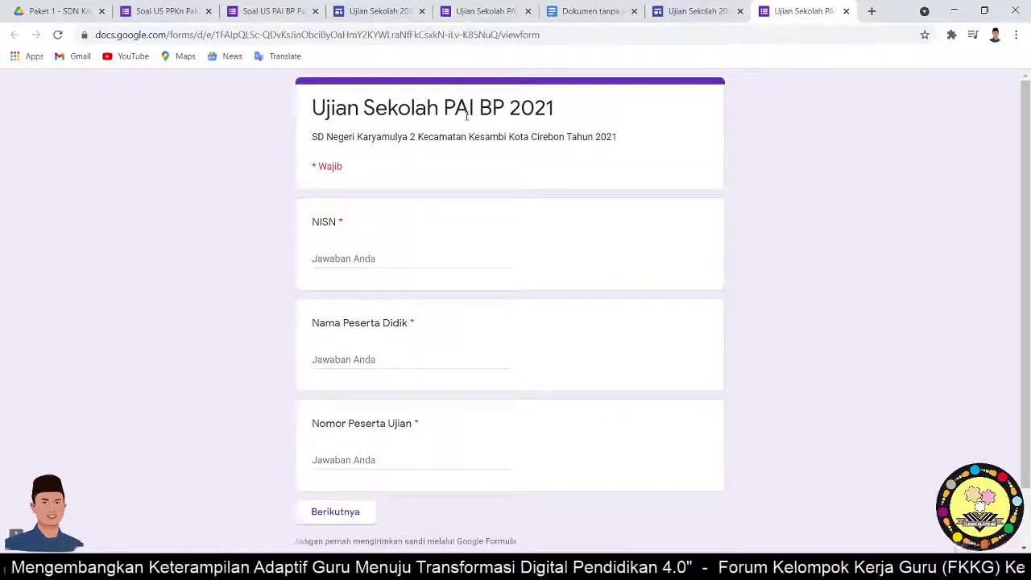
{"action": "left_click", "coordinate": [687, 13]}
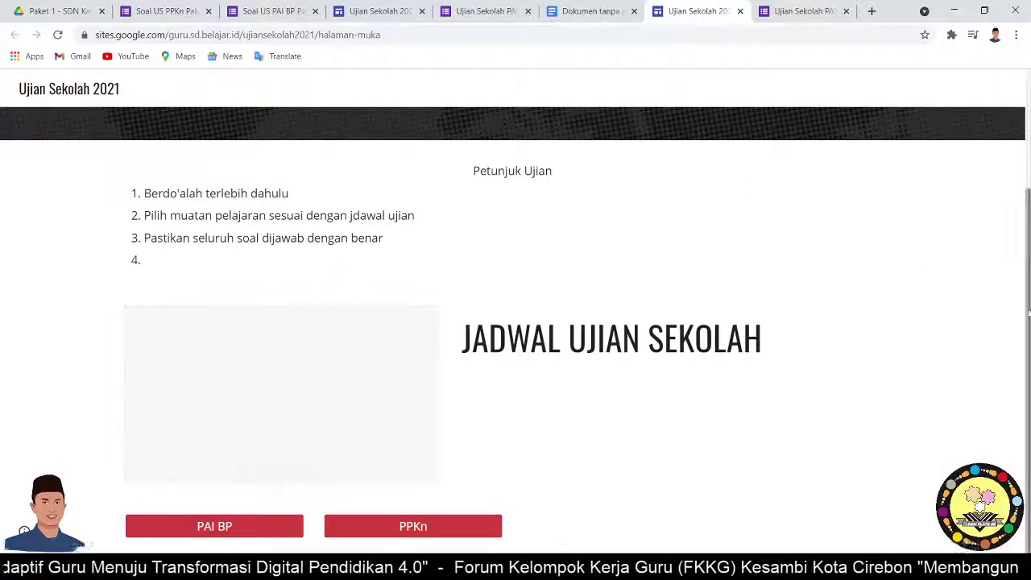
{"action": "scroll", "coordinate": [713, 265], "scroll_direction": "up", "scroll_amount": 2}
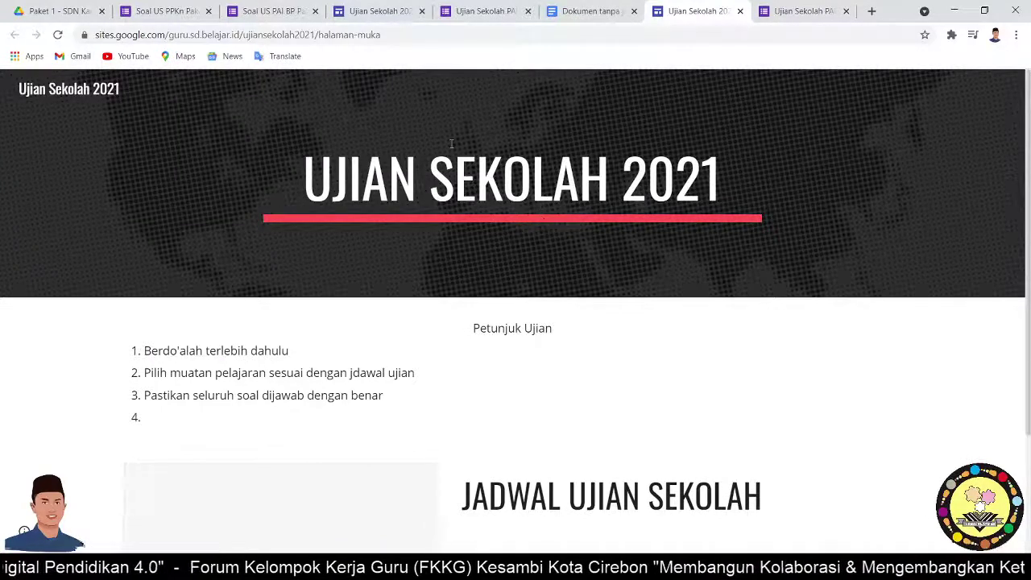
Switch to Google Drive and go up from the Paket 1 folder to the Soal US 2021 folder.
{"action": "left_click", "coordinate": [70, 11]}
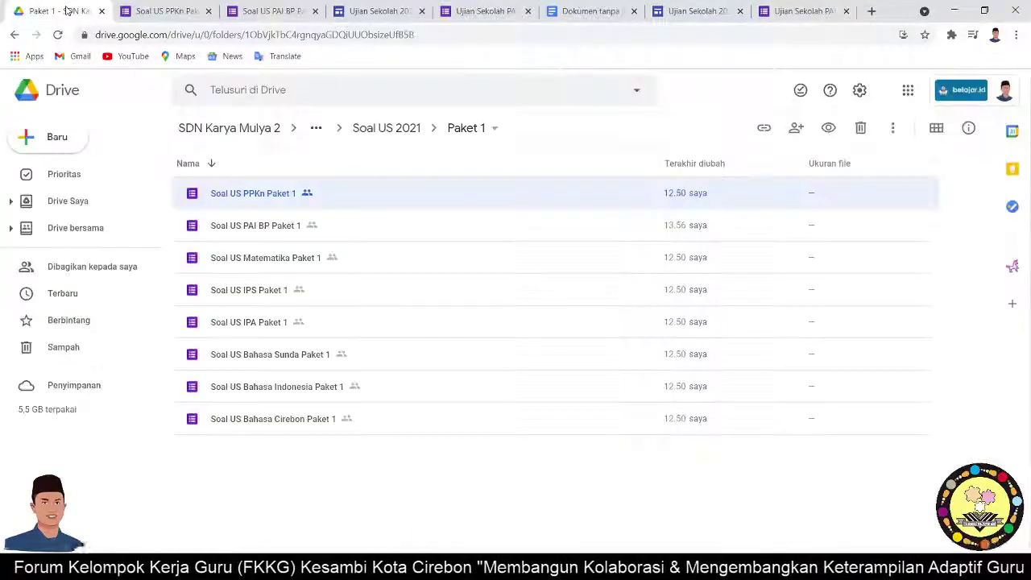
{"action": "left_click", "coordinate": [388, 129]}
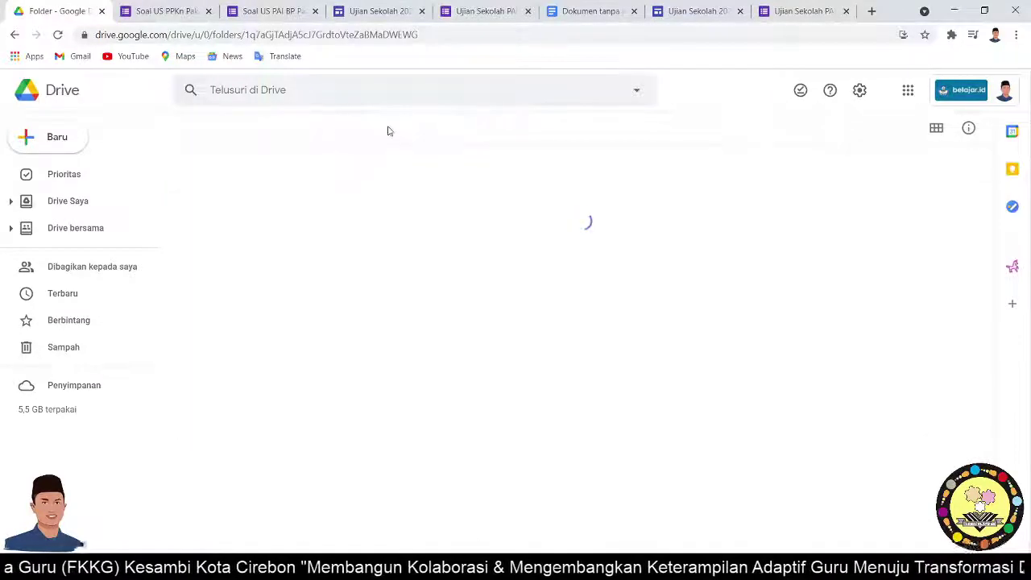